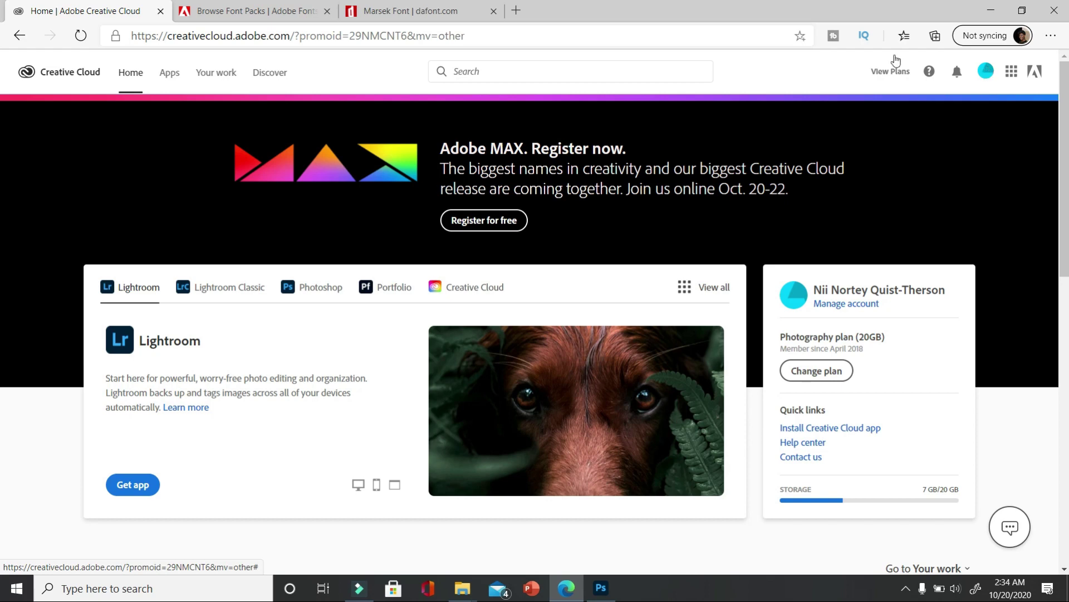
Search Creative Cloud for 'fonts' and open the Adobe Fonts (web) result
left_click(544, 65)
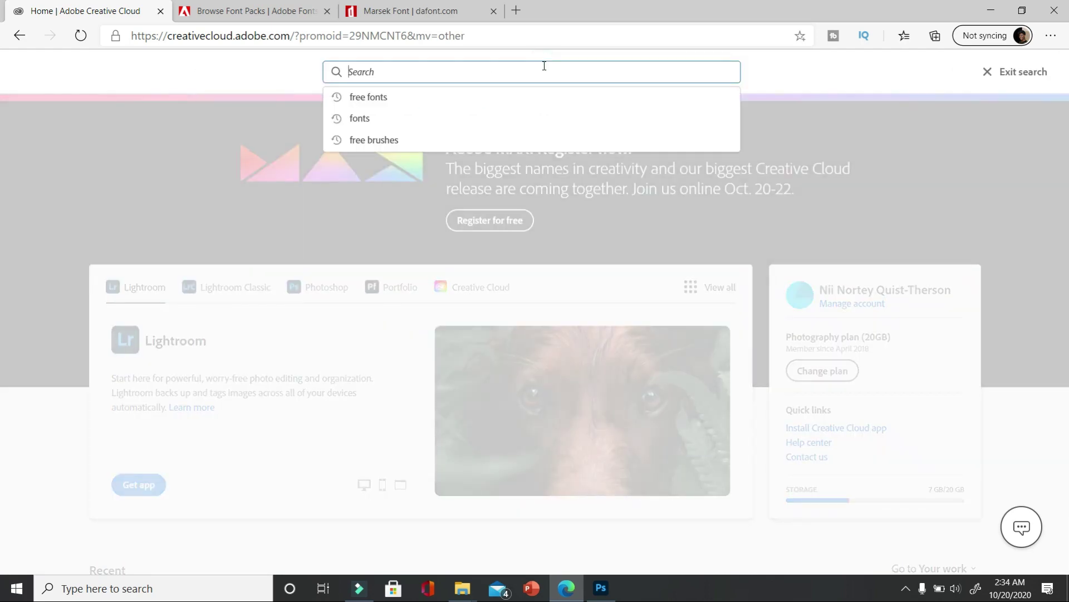
type("fonts")
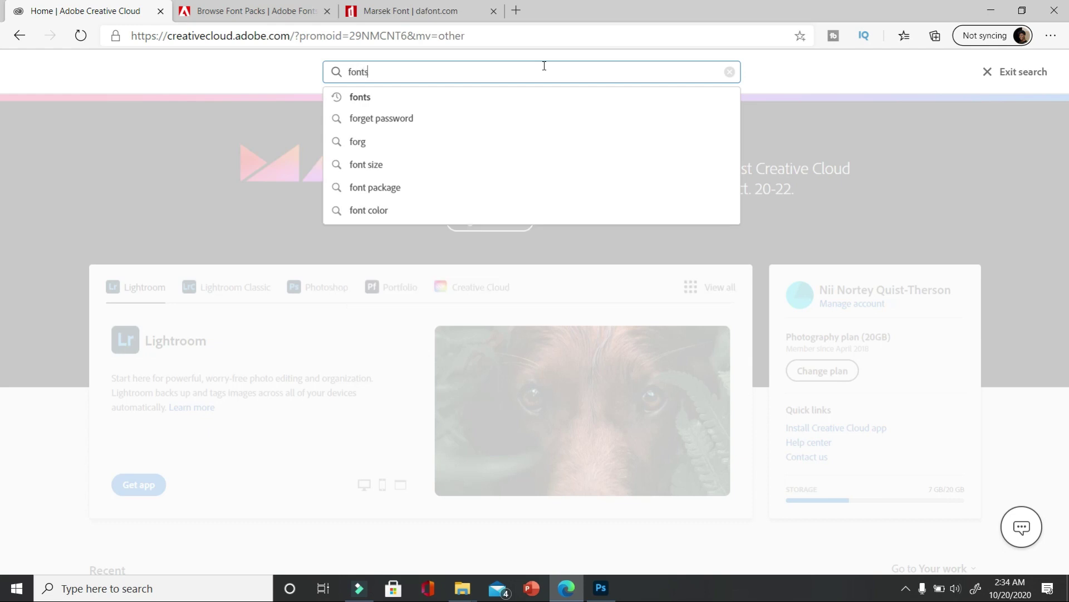
key("Return")
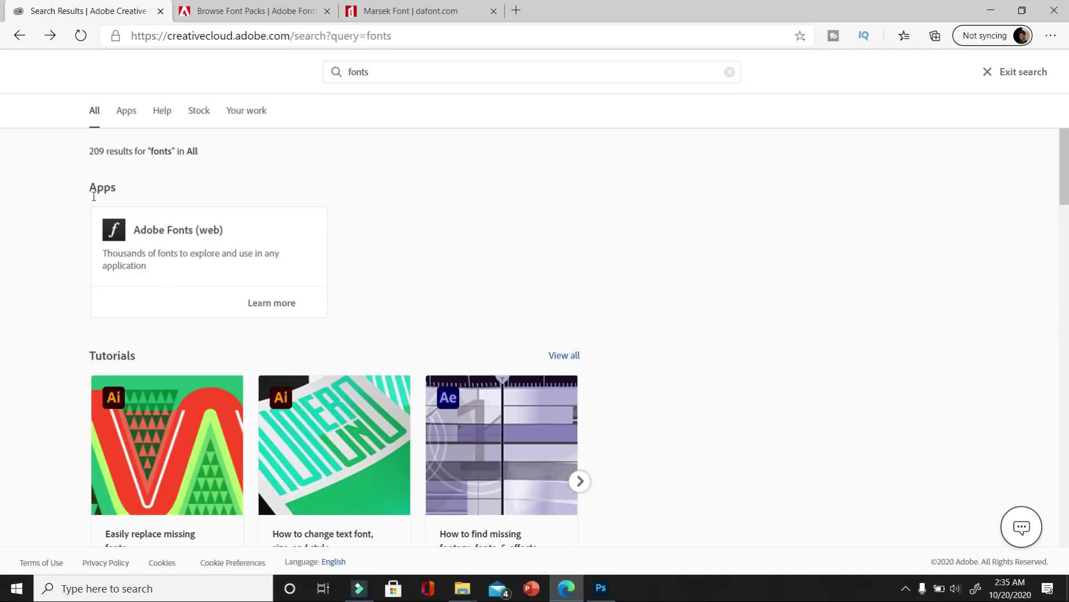
left_click(196, 232)
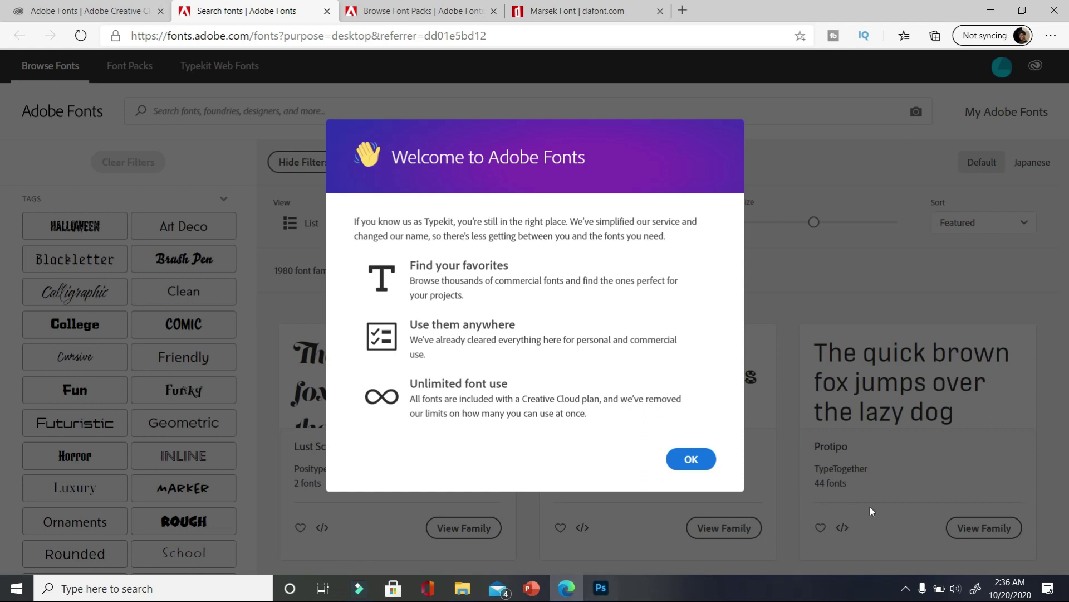
Dismiss the Welcome to Adobe Fonts dialog and scroll through the font library
left_click(690, 458)
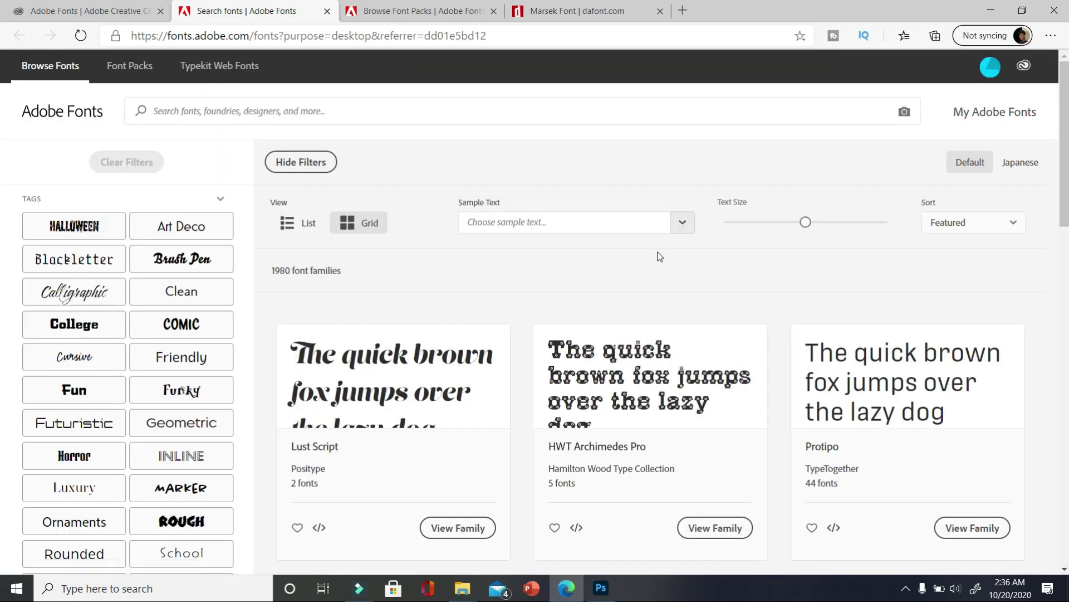
scroll(649, 259, "down", 1)
scroll(647, 263, "down", 1)
scroll(645, 262, "up", 2)
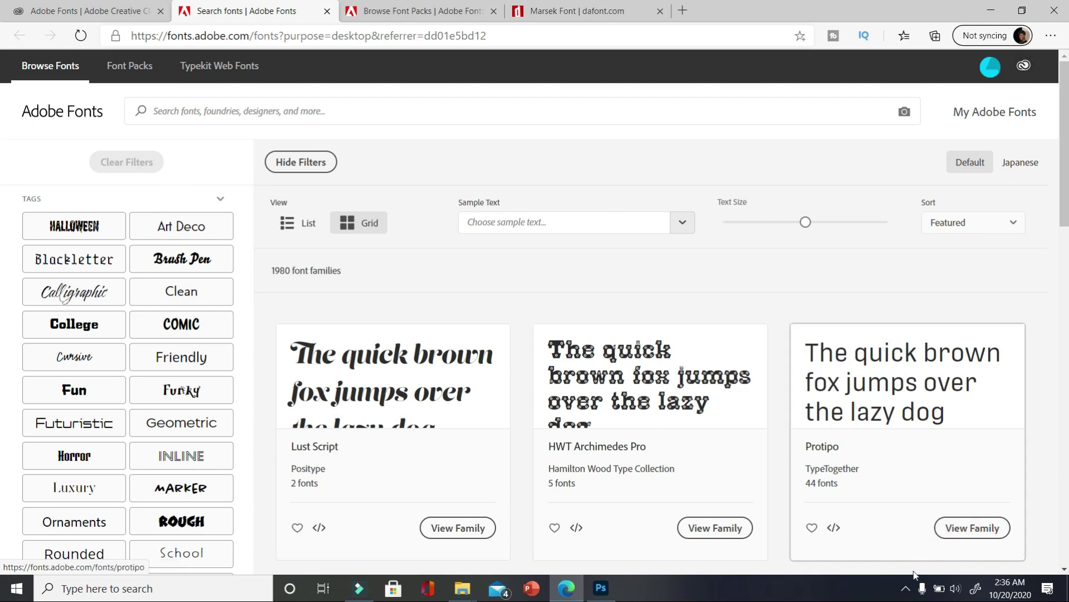
left_click(906, 589)
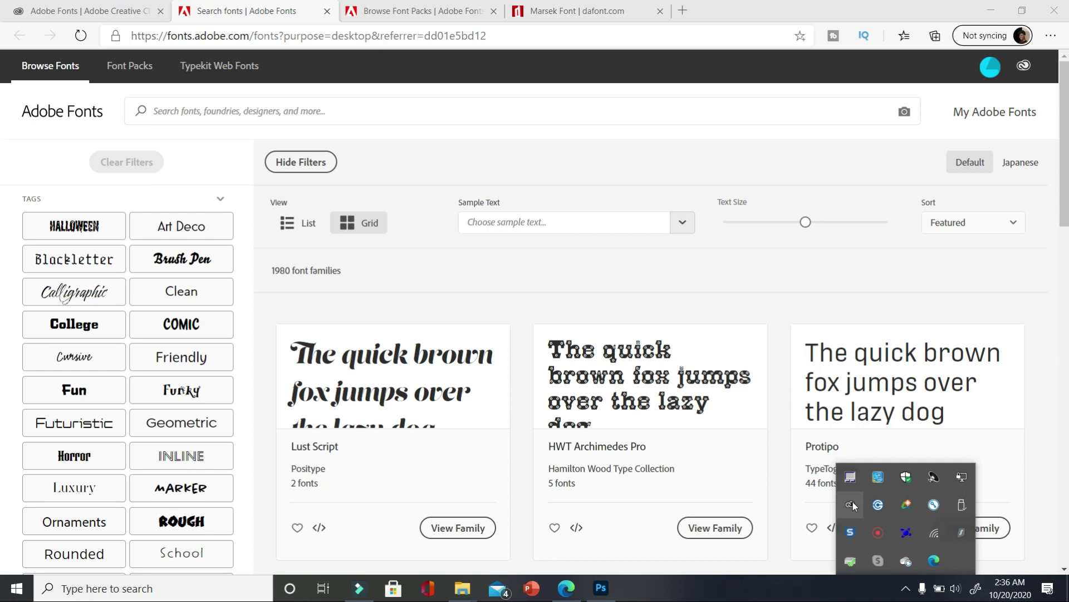
left_click(838, 245)
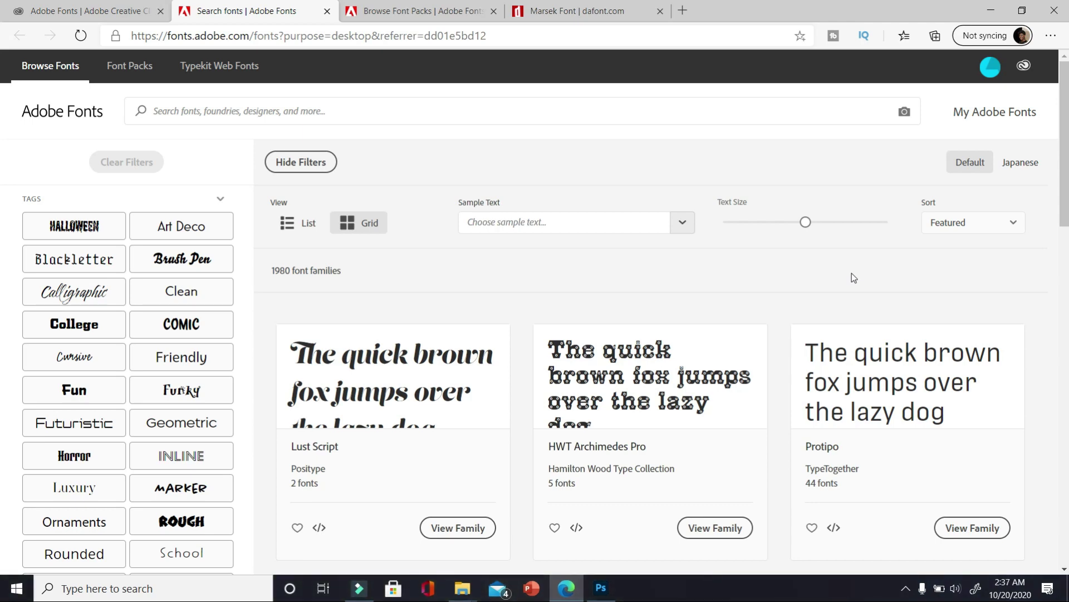
scroll(838, 303, "down", 4)
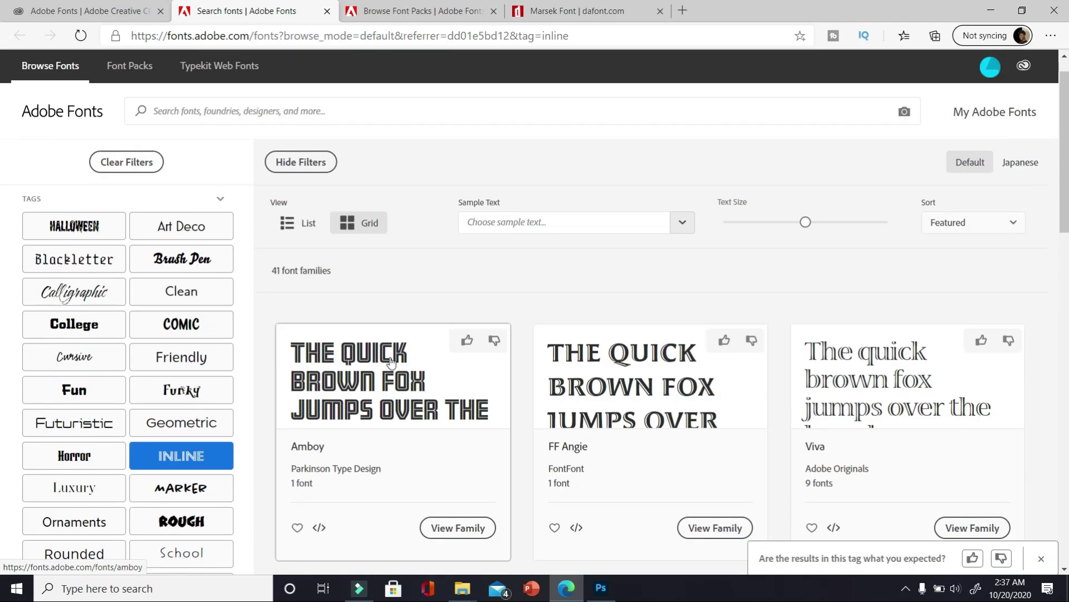
Open the Amboy family page and activate Amboy Black
left_click(470, 530)
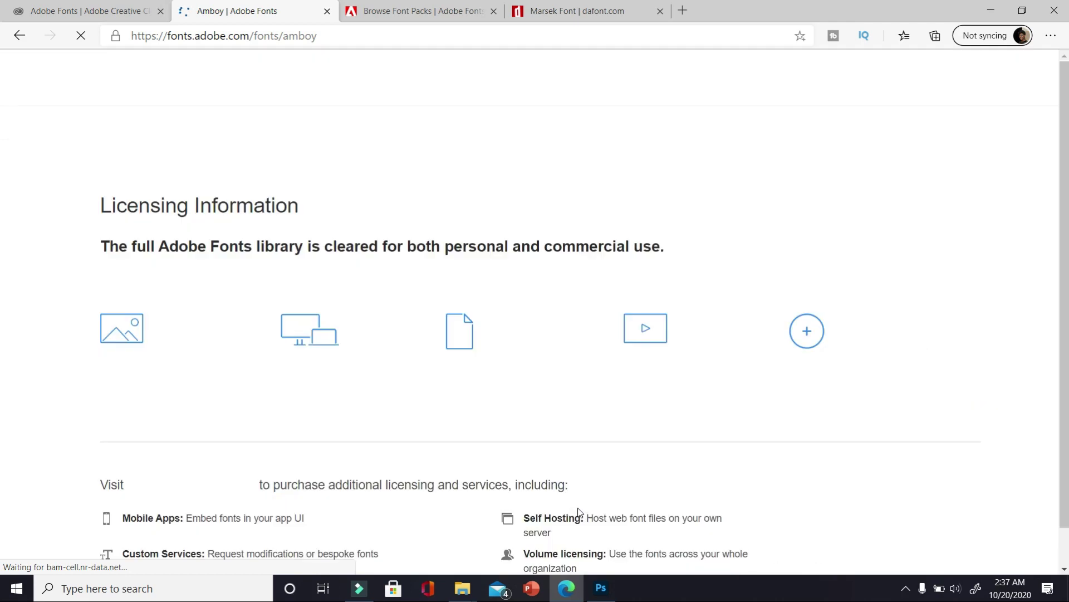
scroll(430, 417, "down", 3)
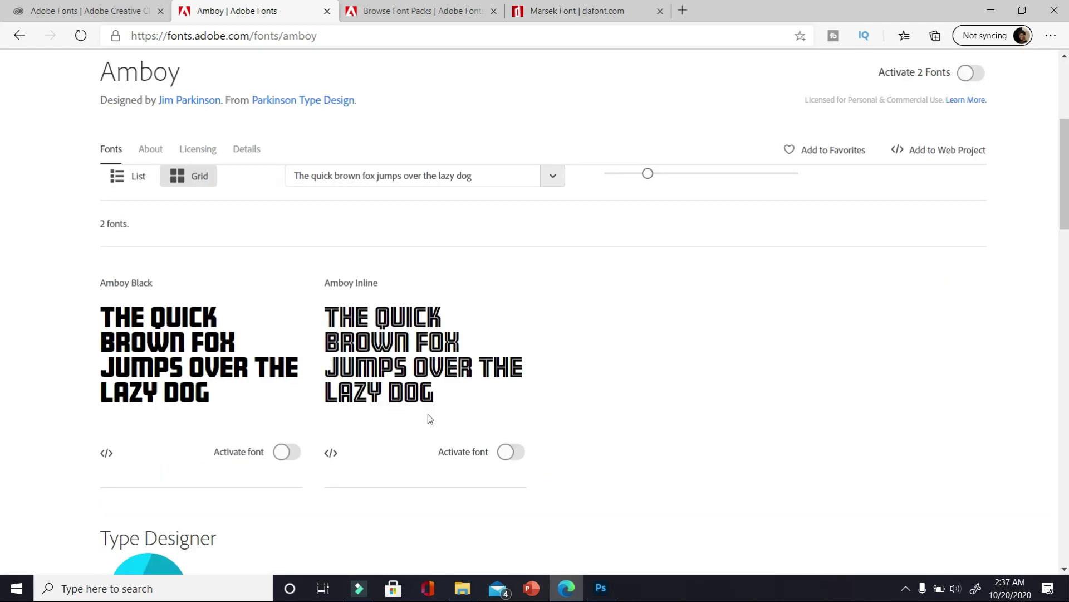
left_click(288, 454)
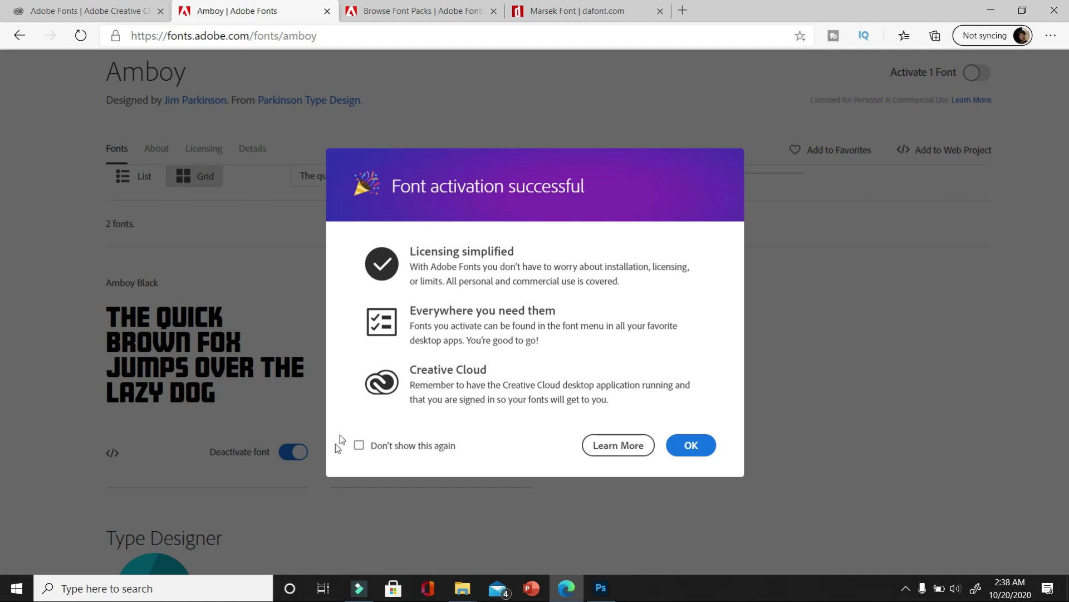
Turn off future activation notices and activate Amboy Inline as well
left_click(359, 446)
left_click(692, 448)
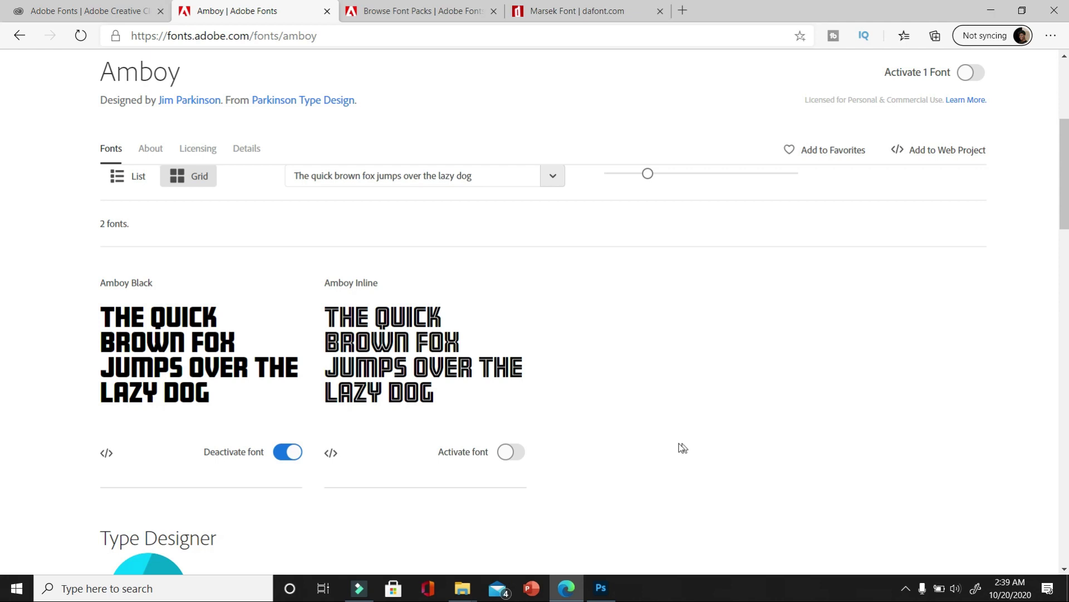
left_click(508, 451)
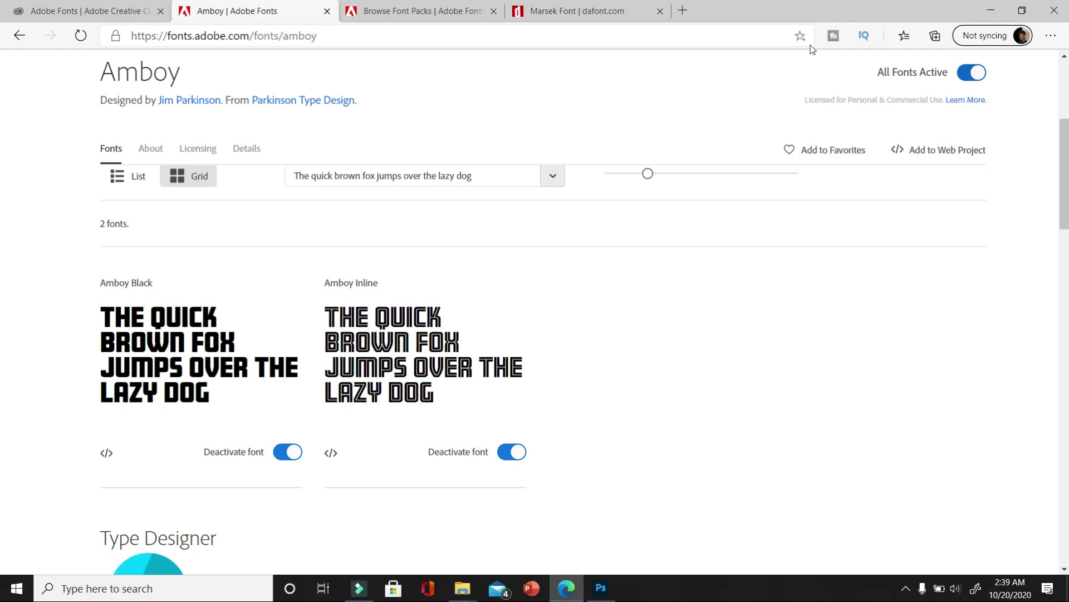
Go back to the listing, browse the 107 Japanese fonts, then return to Default
left_click(21, 37)
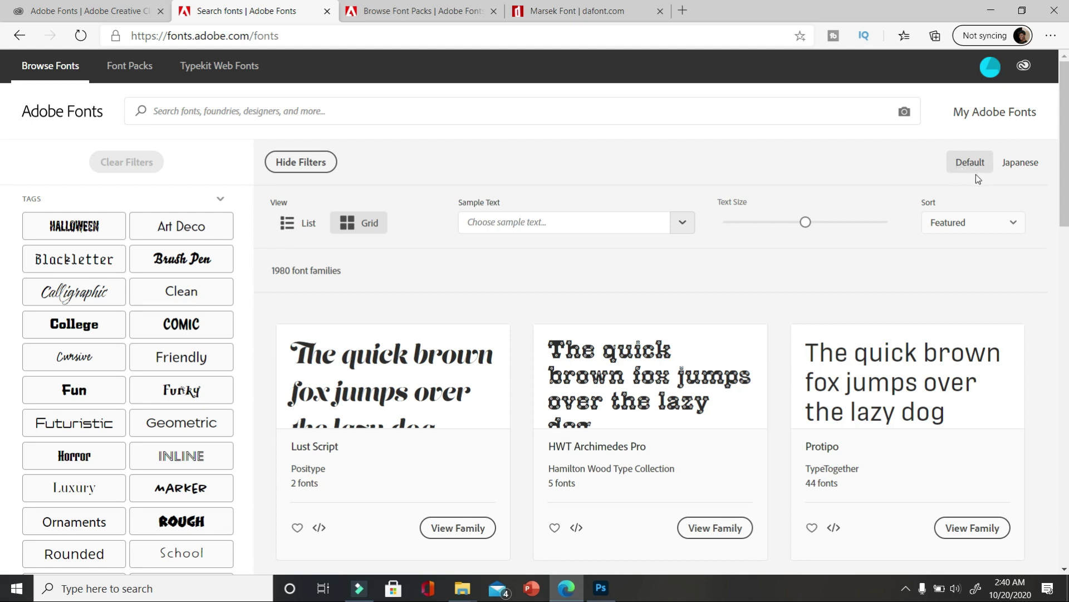
left_click(1030, 164)
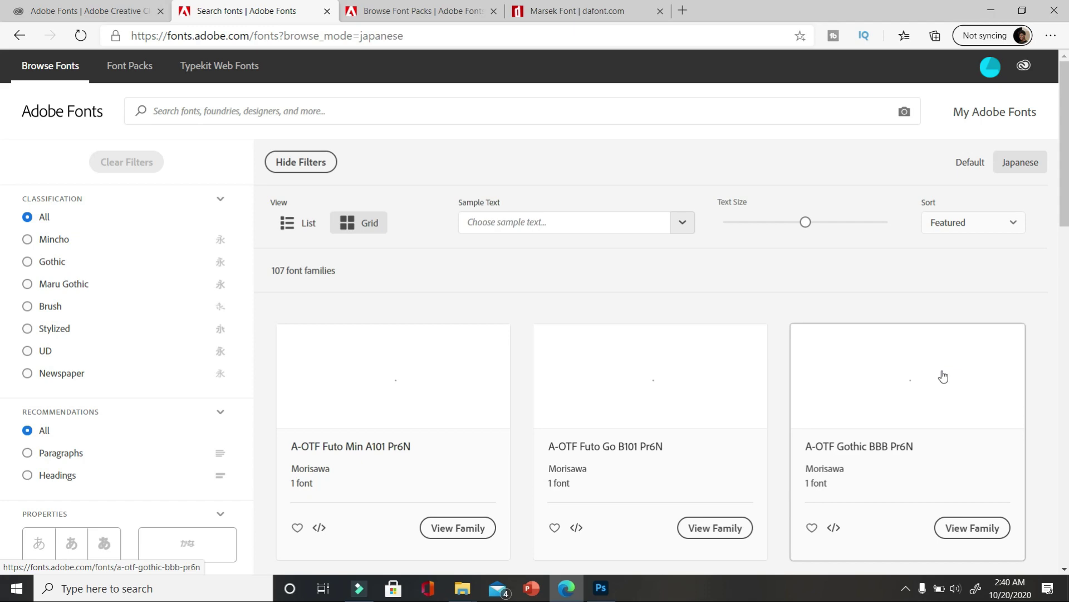
scroll(943, 377, "down", 4)
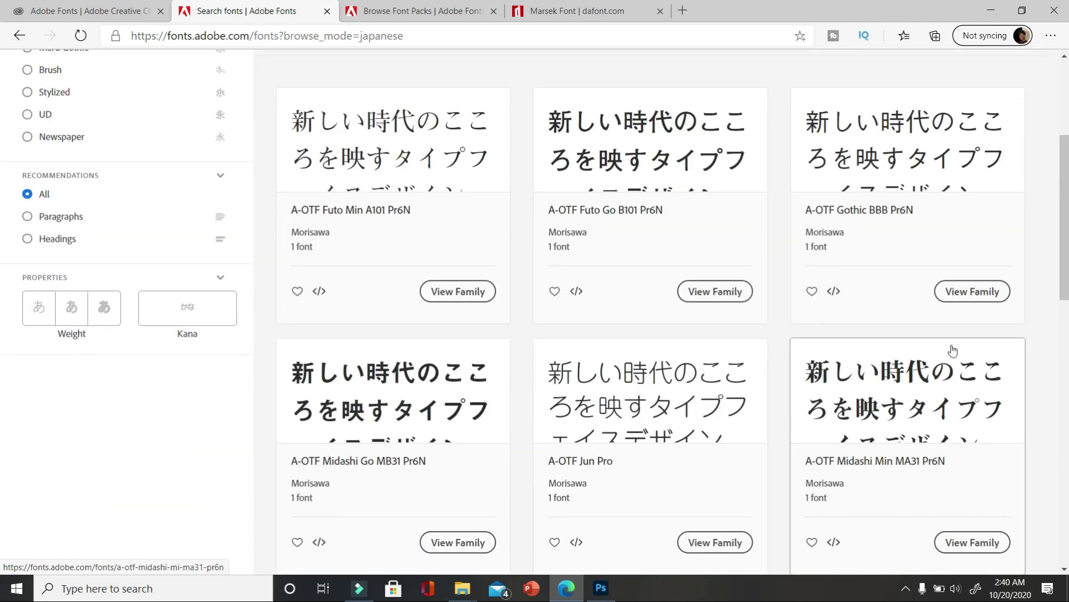
scroll(951, 352, "up", 4)
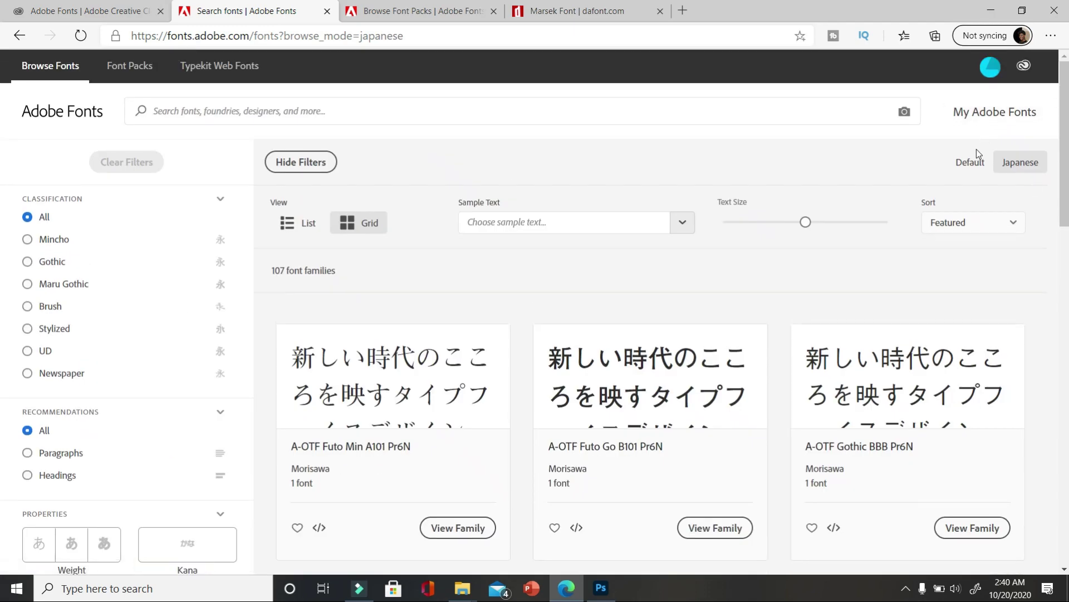
left_click(970, 165)
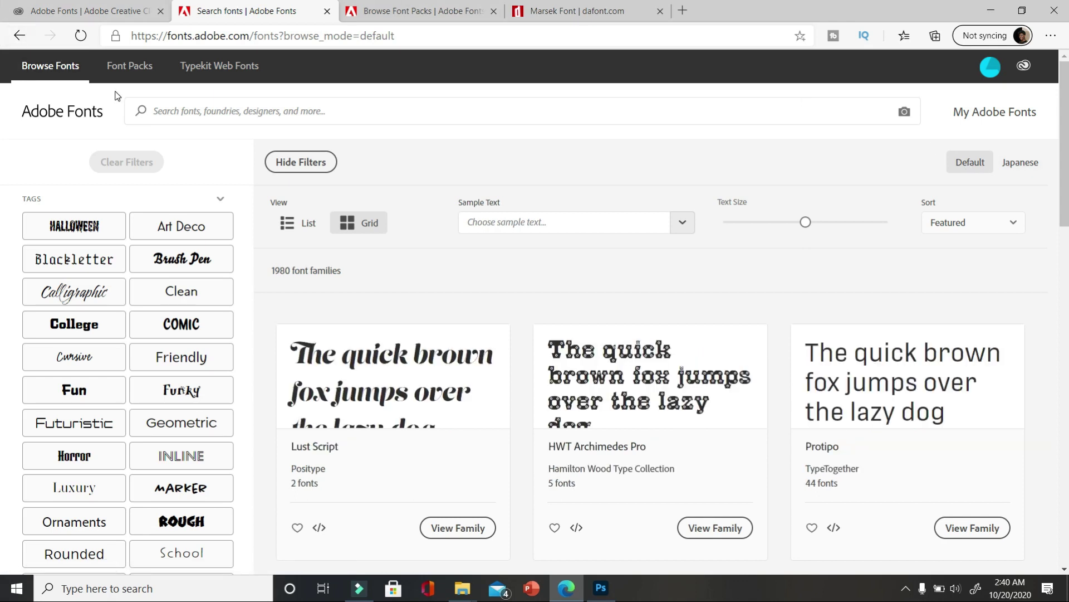
Open the curated font packs and select the Holiday Party Pack
left_click(139, 71)
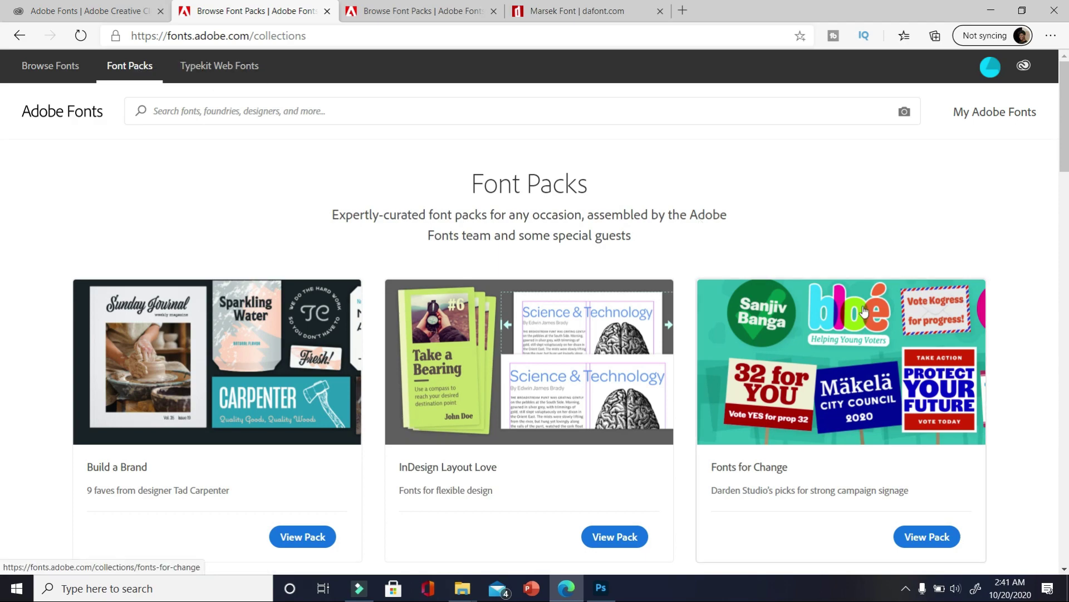
scroll(880, 307, "down", 4)
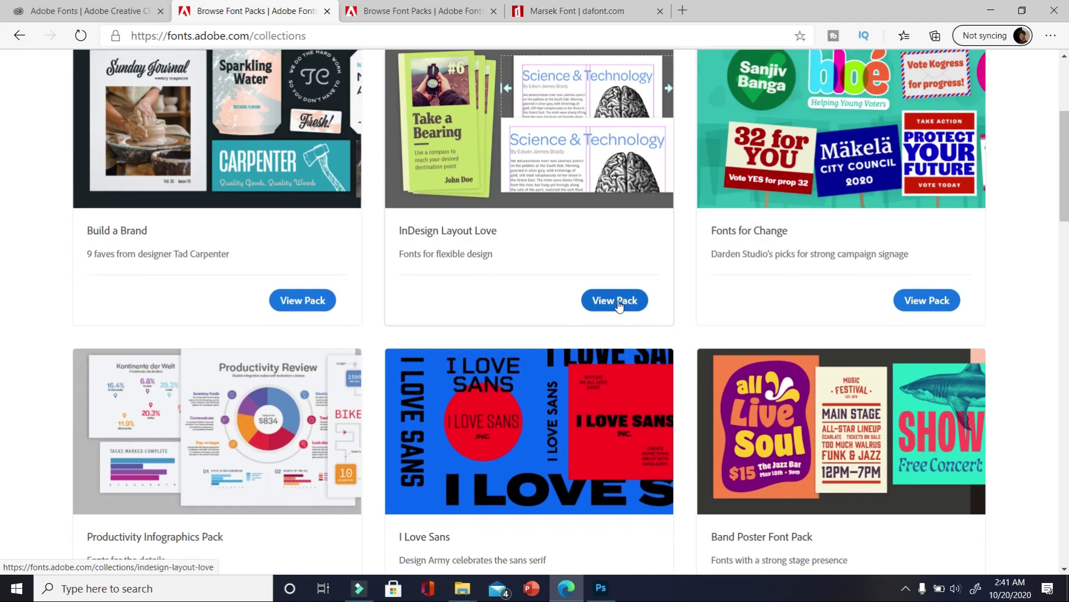
scroll(664, 306, "down", 8)
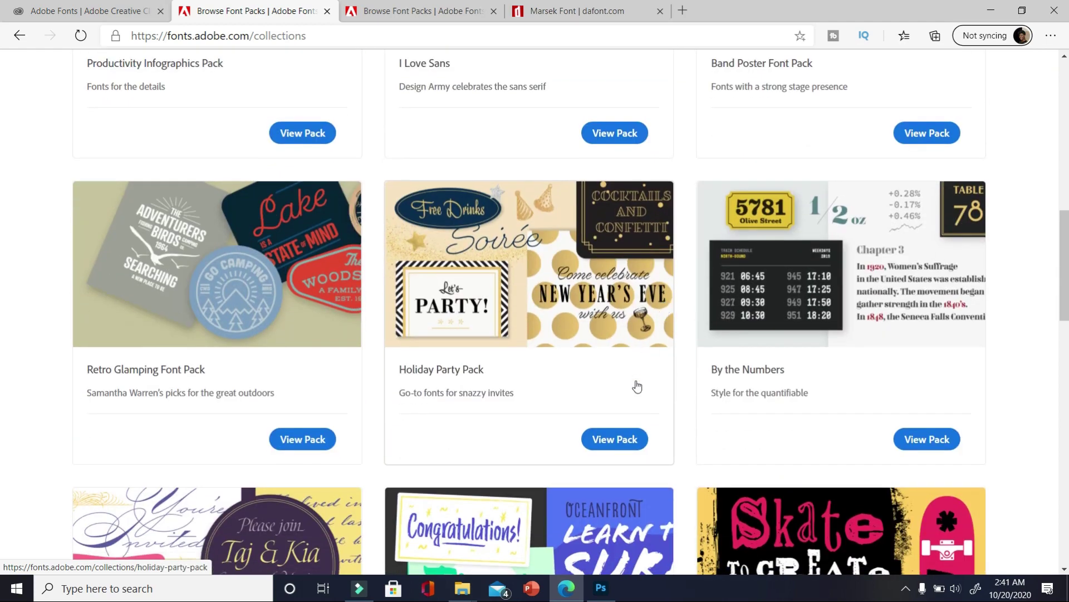
left_click(621, 438)
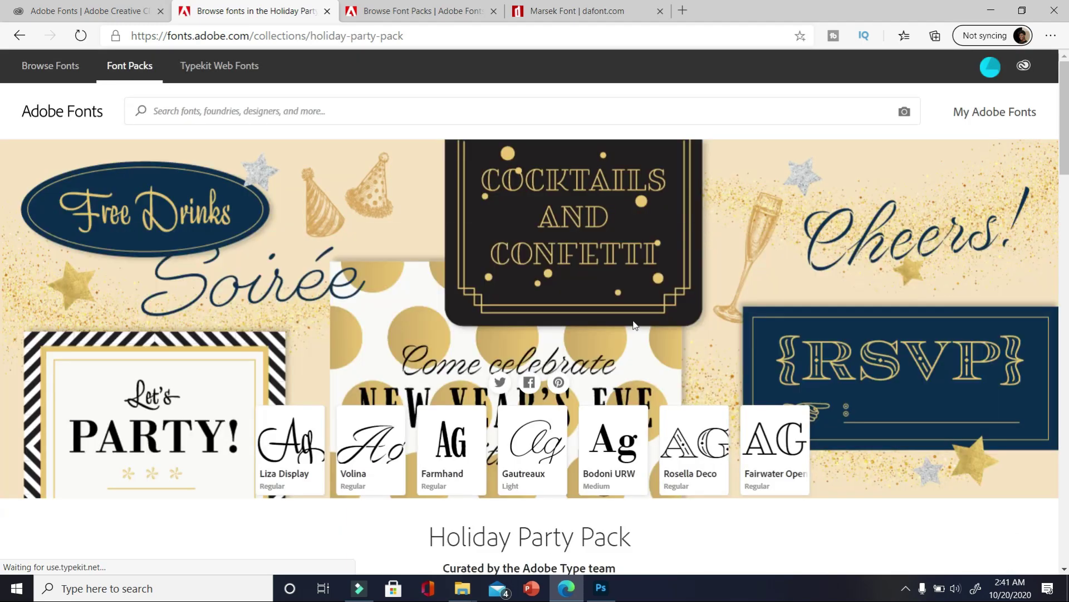
Scroll through the Holiday Party Pack to confirm all 7 fonts are active
scroll(635, 334, "down", 5)
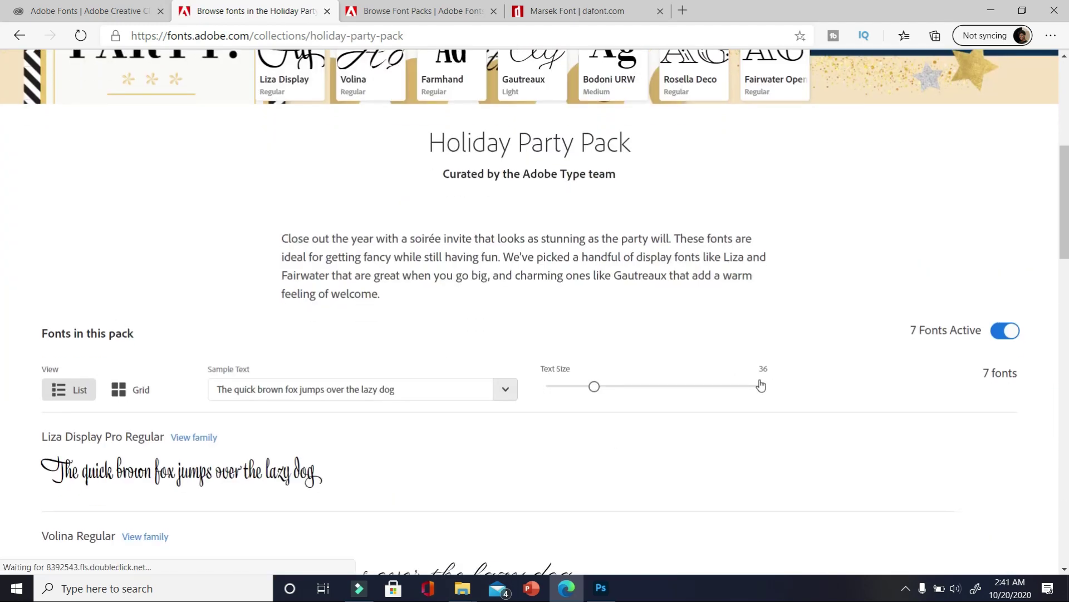
scroll(939, 384, "down", 4)
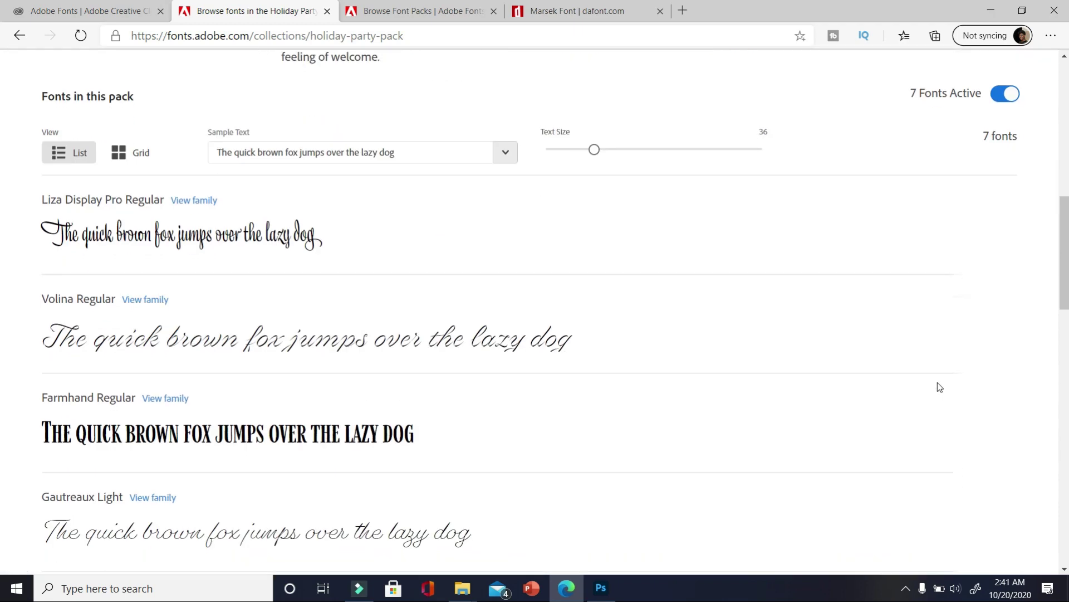
scroll(940, 385, "up", 5)
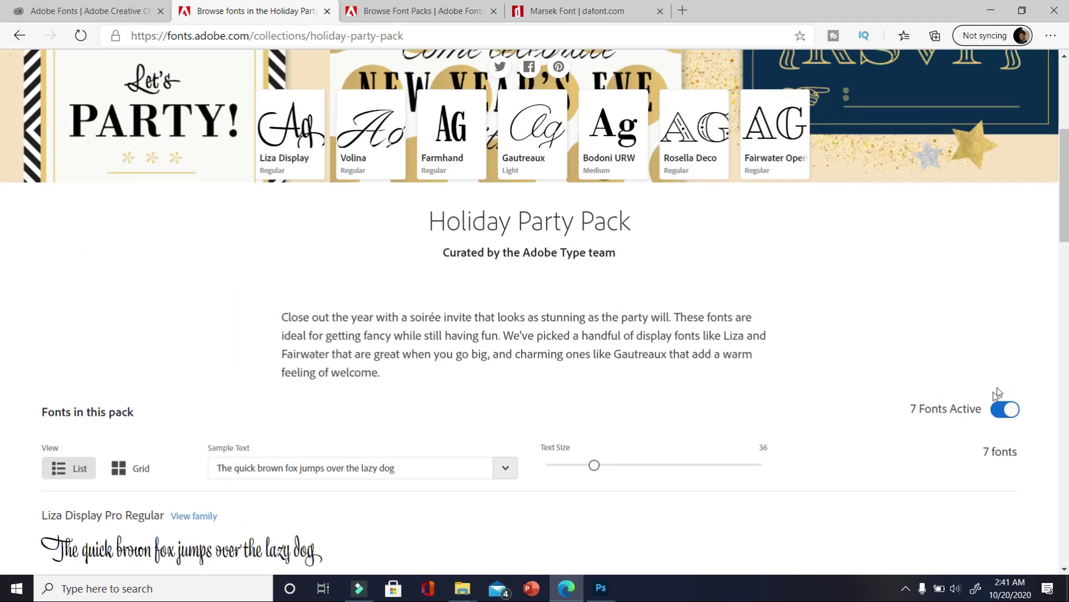
scroll(901, 399, "down", 3)
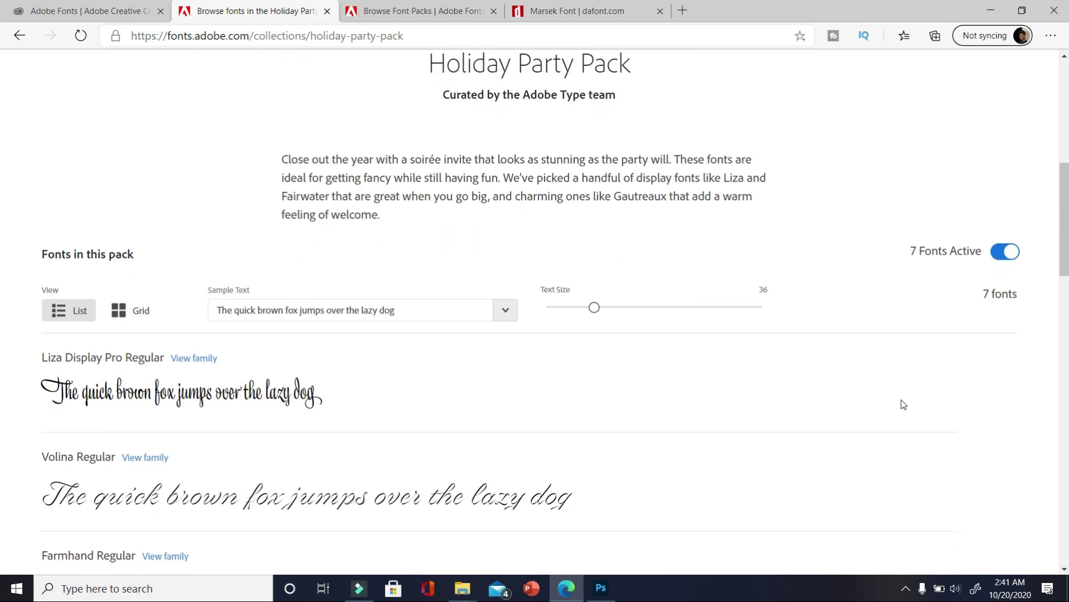
scroll(901, 399, "up", 4)
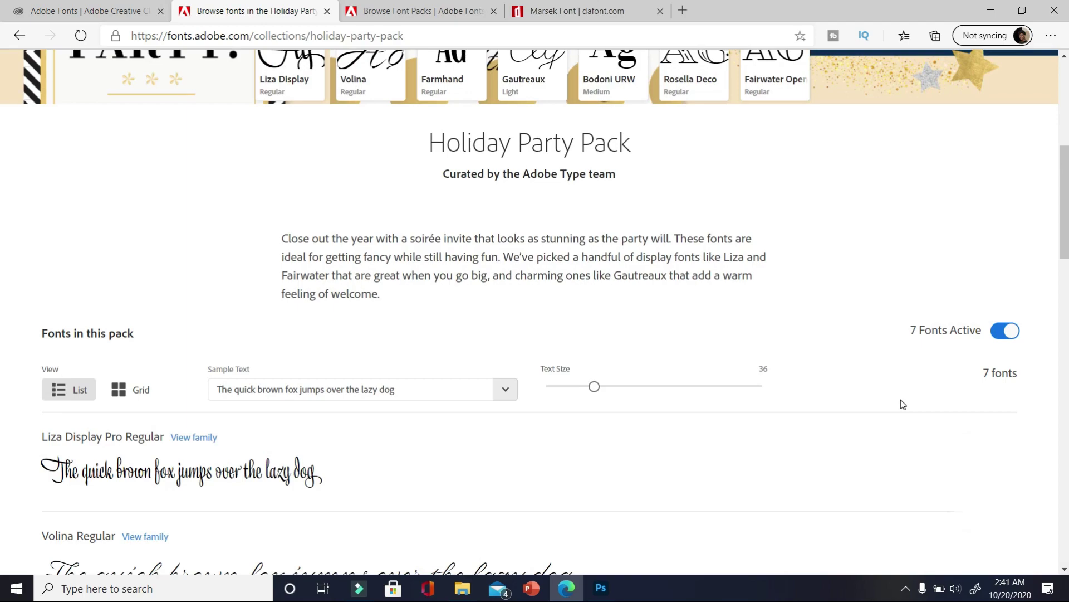
scroll(901, 399, "up", 4)
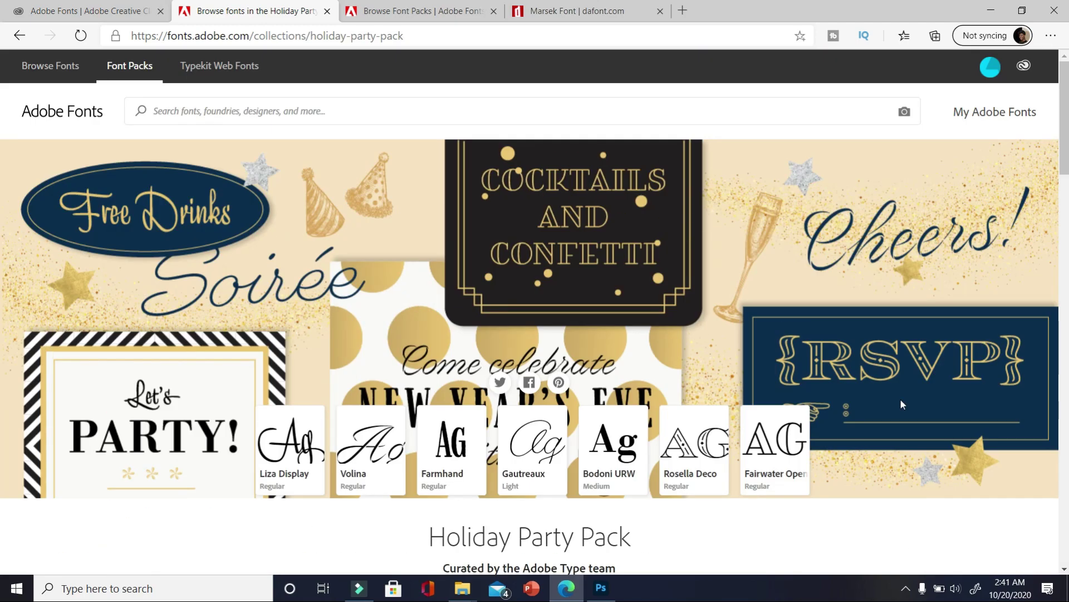
scroll(892, 394, "down", 8)
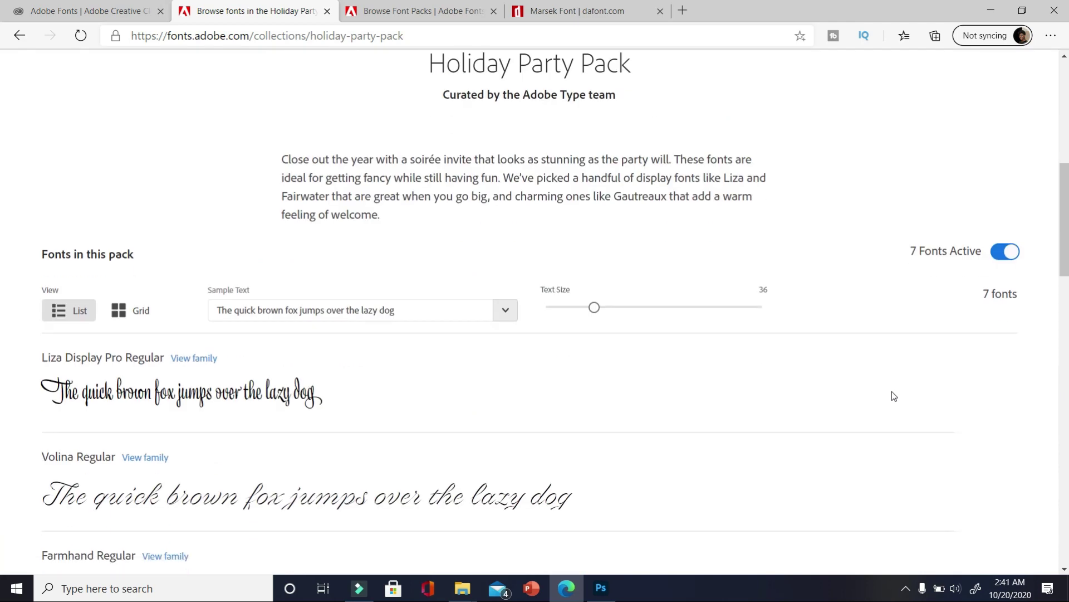
scroll(891, 391, "up", 8)
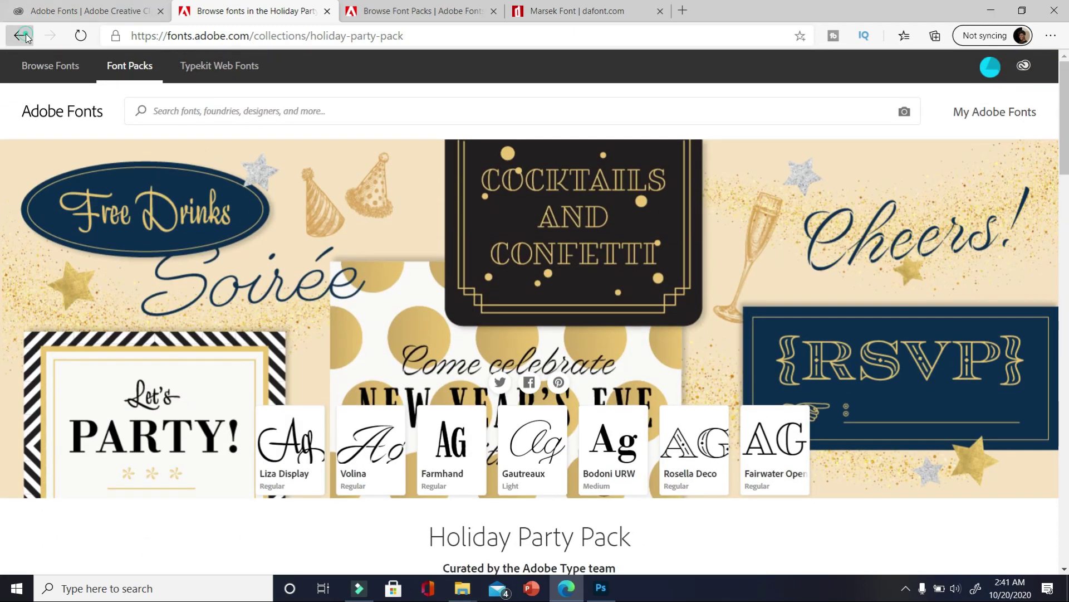
Return to the font packs and open the Fonts on a Half Pipe pack
left_click(22, 36)
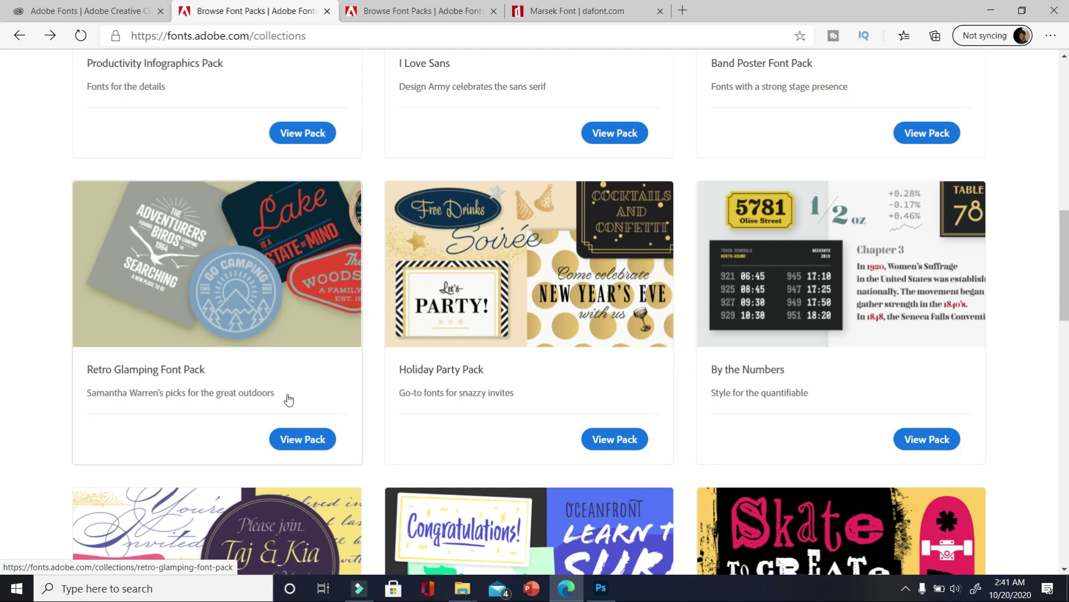
scroll(449, 382, "down", 4)
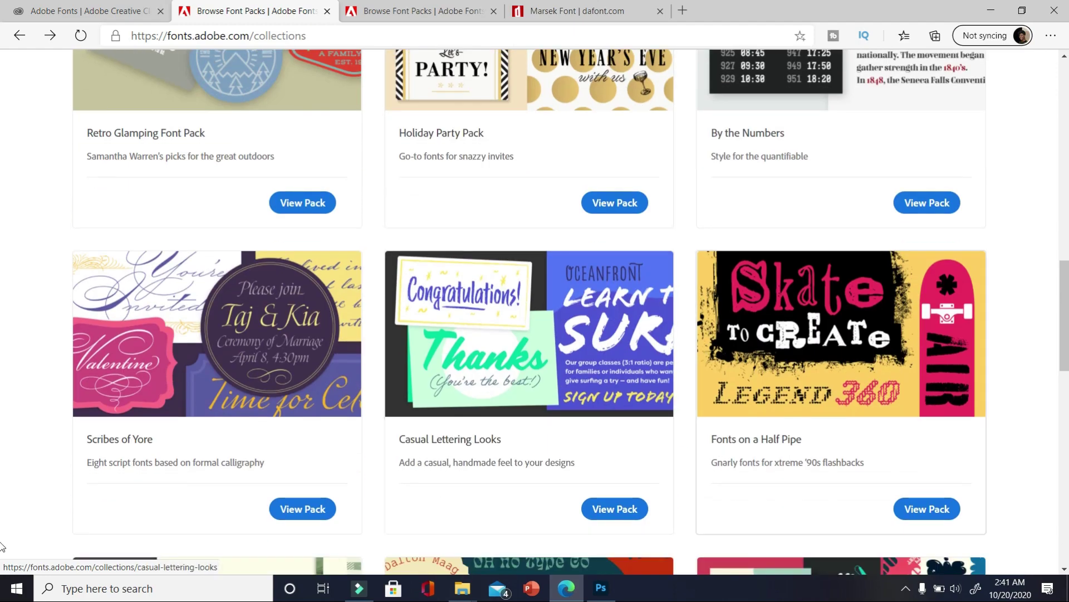
left_click(934, 509)
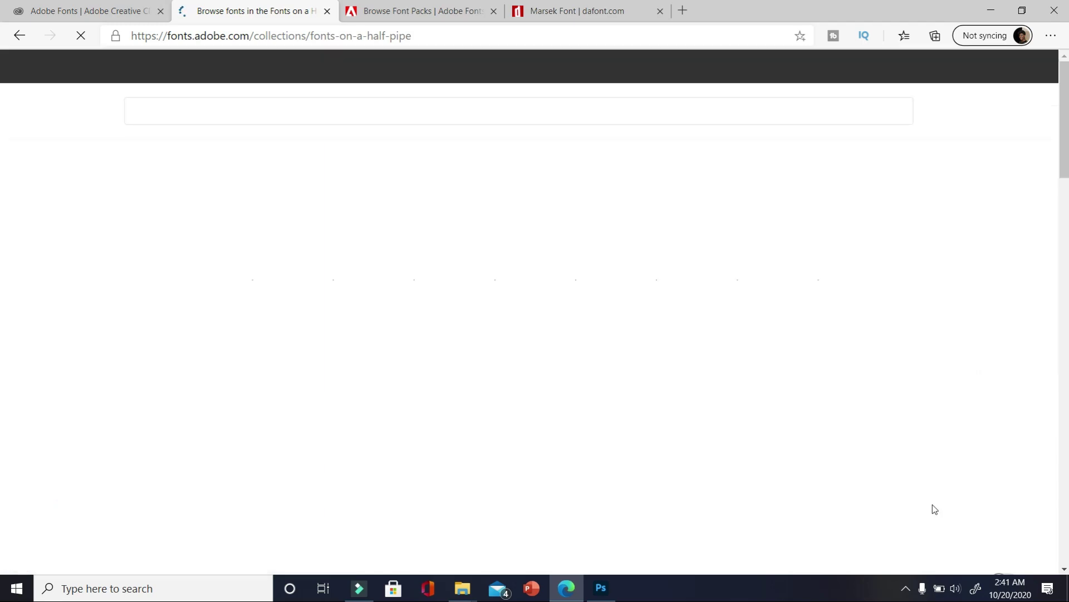
scroll(817, 349, "down", 2)
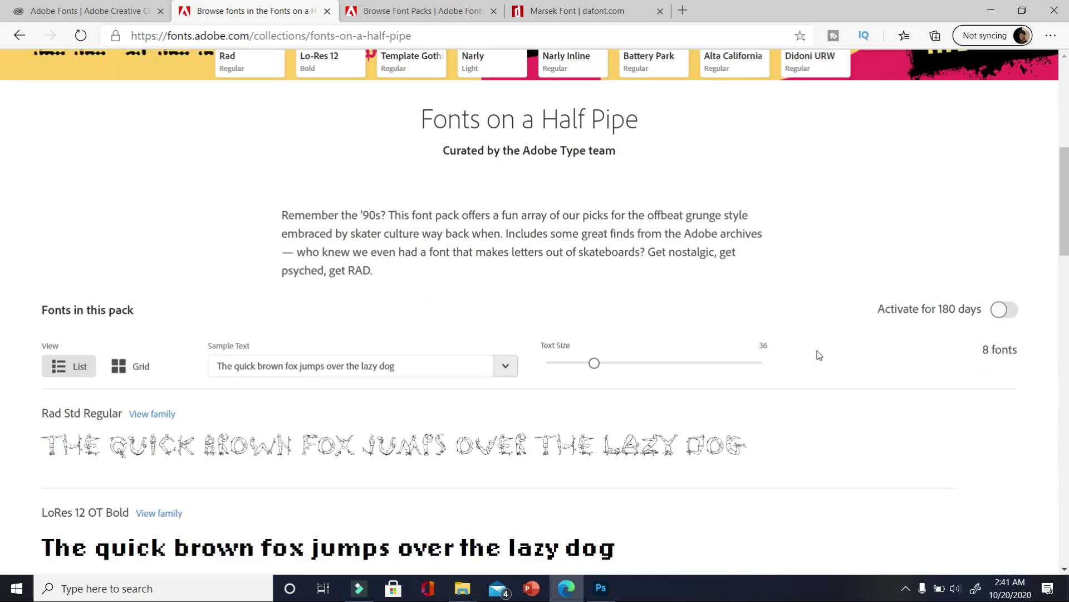
scroll(817, 350, "down", 1)
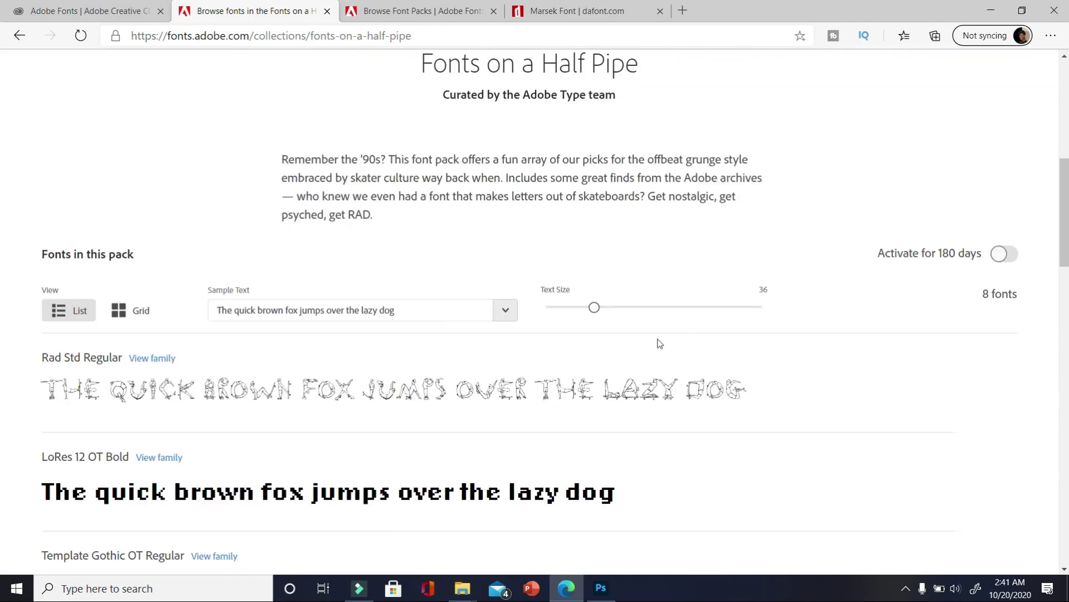
Activate all 8 Half Pipe fonts for 180 days and review the list
left_click(1003, 255)
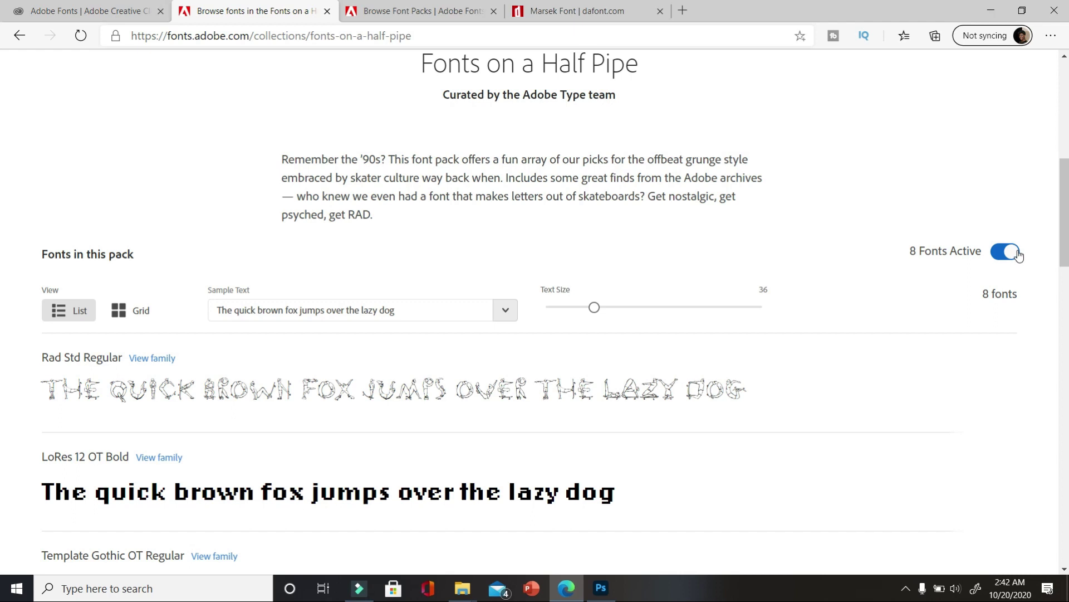
scroll(954, 270, "down", 6)
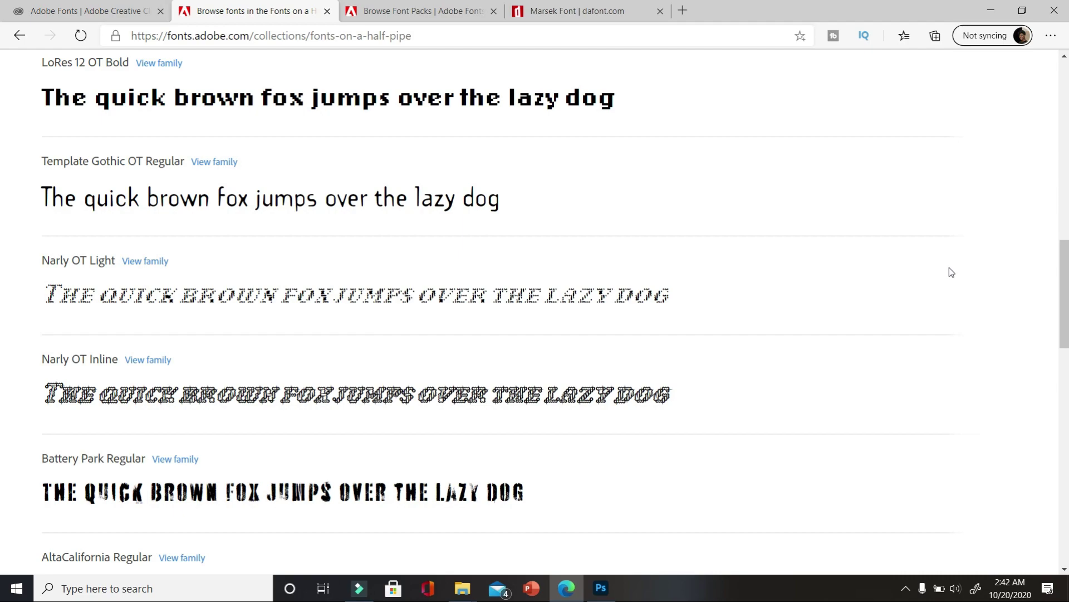
scroll(872, 299, "up", 5)
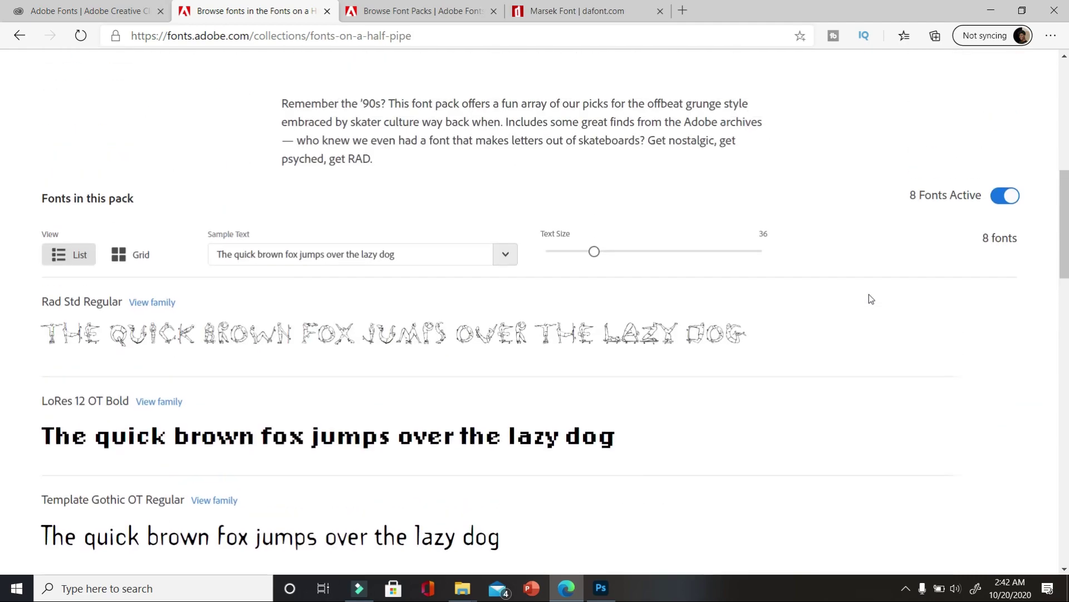
scroll(869, 296, "up", 6)
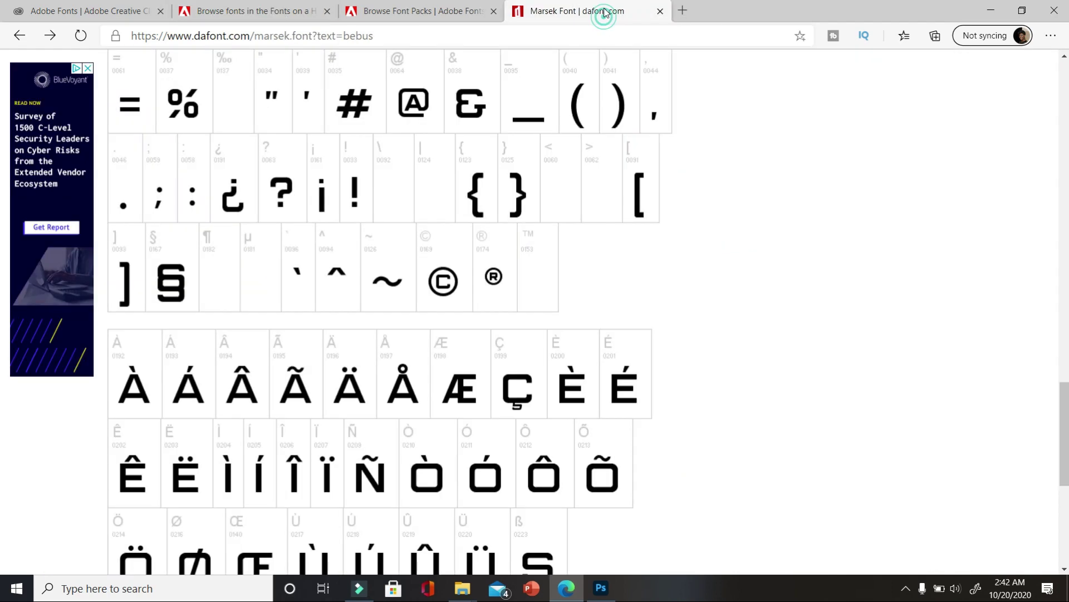
Switch to the dafont Marsek font page and scroll back to the top
left_click(606, 11)
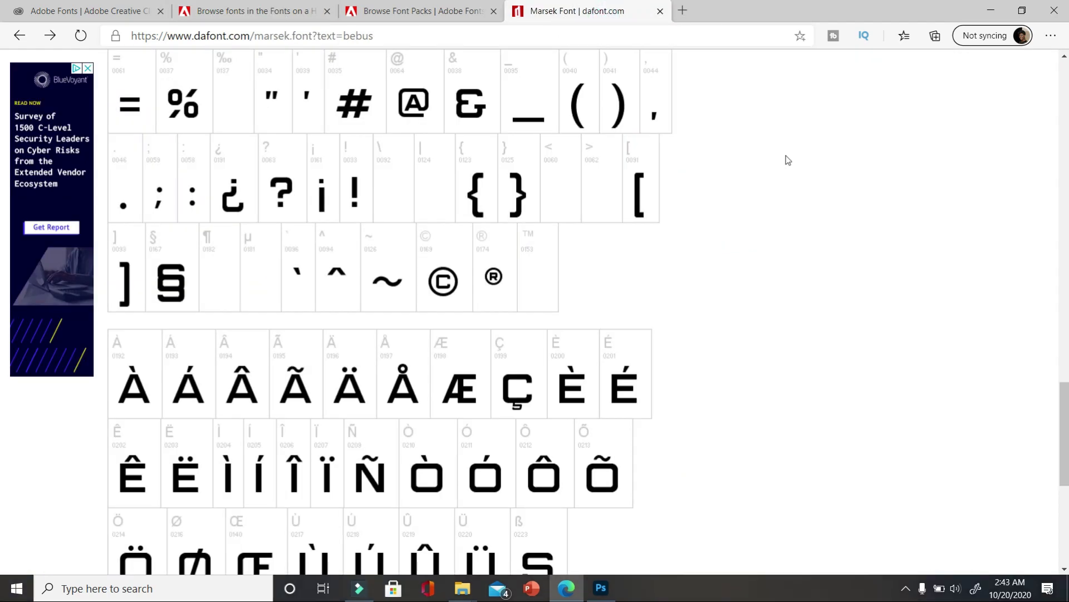
scroll(785, 159, "up", 15)
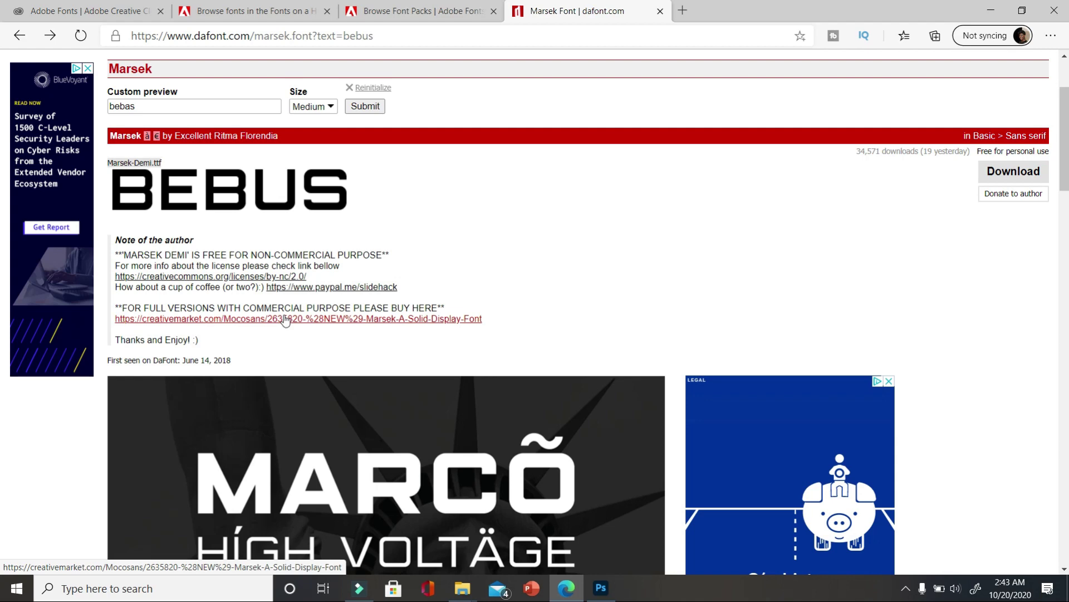
scroll(503, 390, "down", 10)
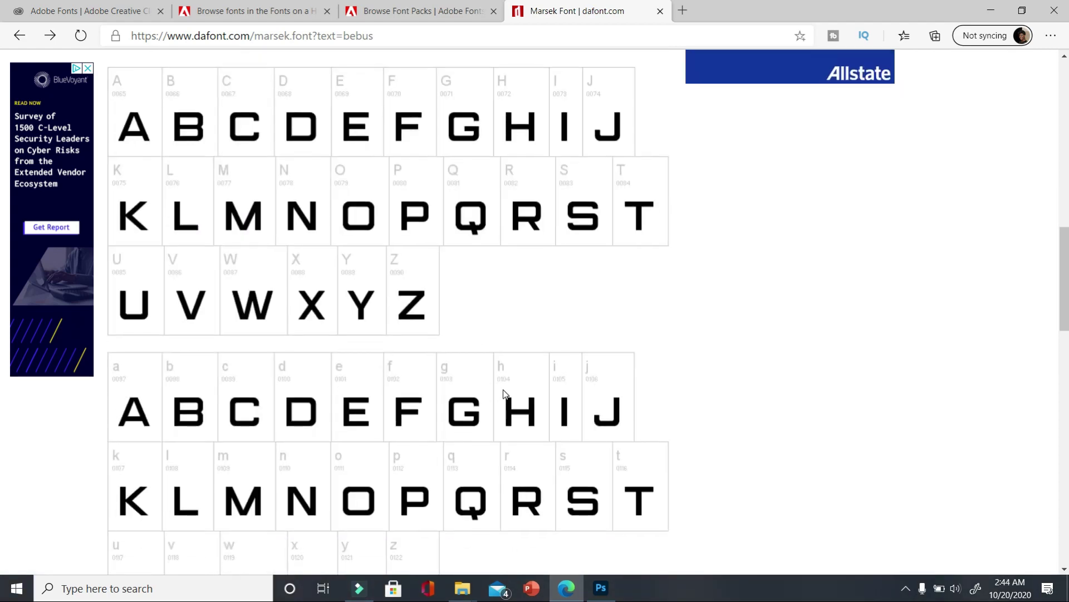
scroll(503, 390, "up", 10)
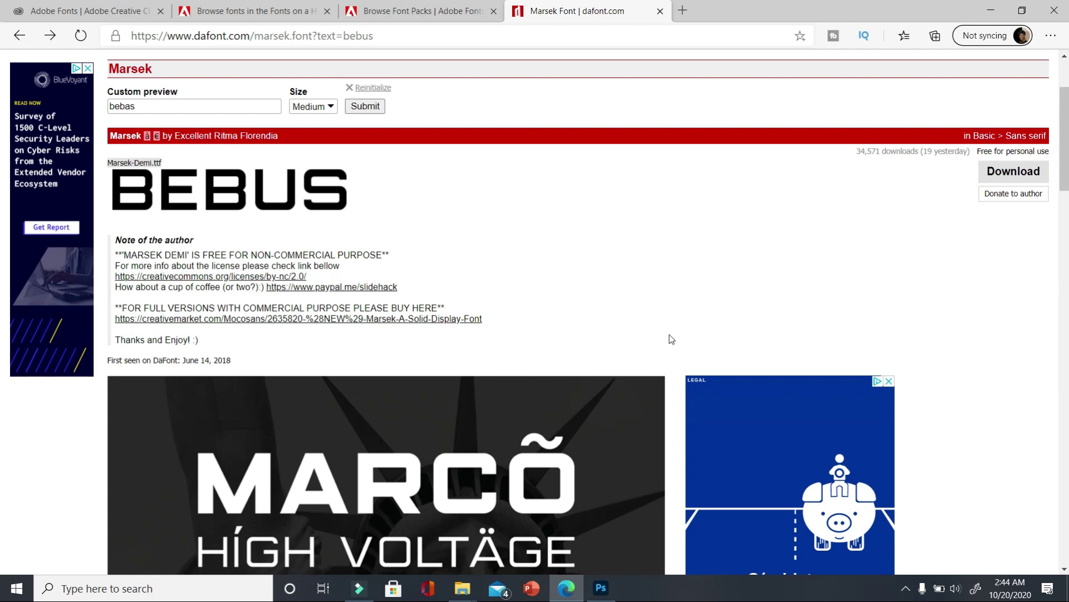
scroll(553, 248, "up", 3)
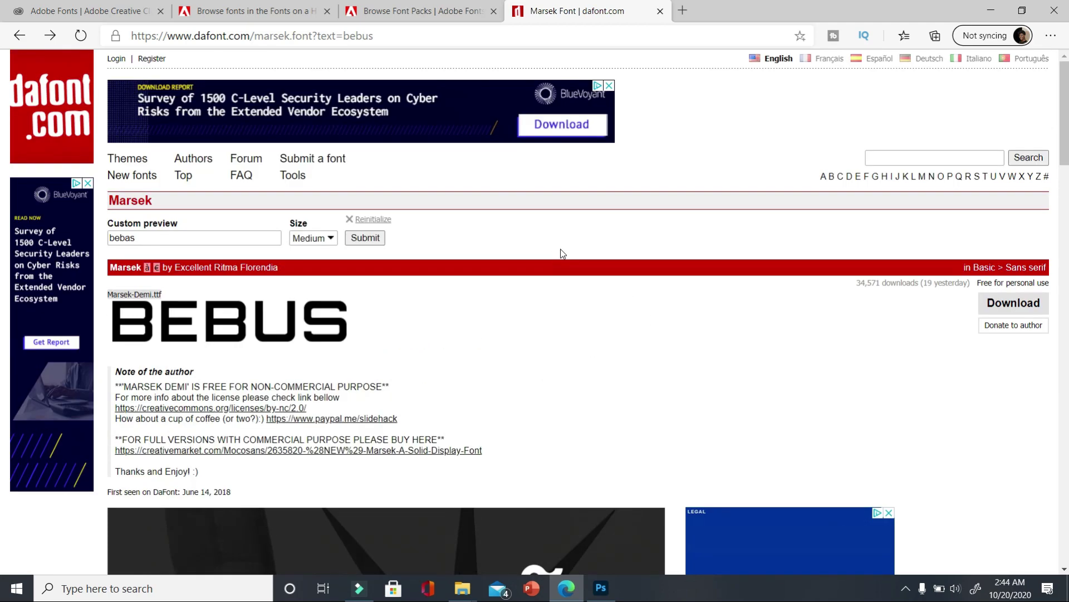
Show the fonts starting with M and scroll down to download Mabotim as mabotim.zip
left_click(923, 176)
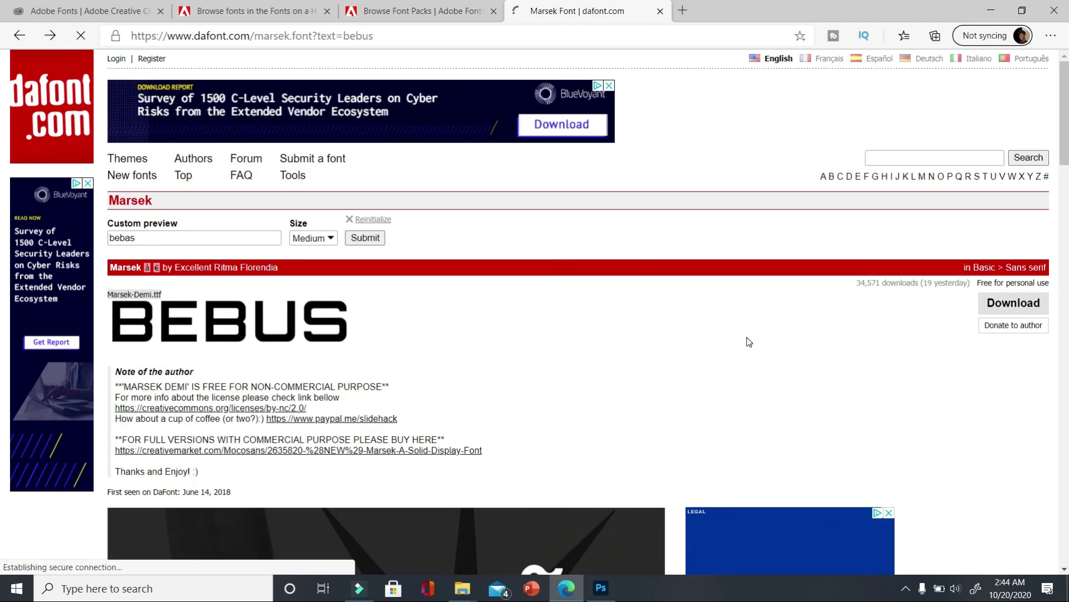
scroll(745, 344, "down", 4)
scroll(697, 339, "up", 3)
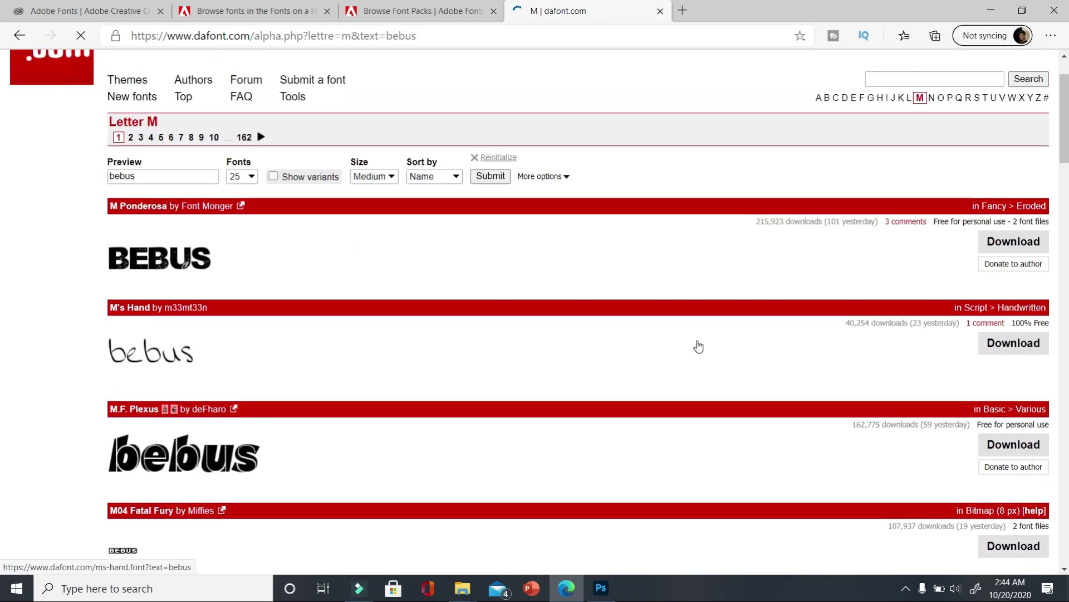
scroll(698, 346, "down", 6)
scroll(699, 346, "down", 18)
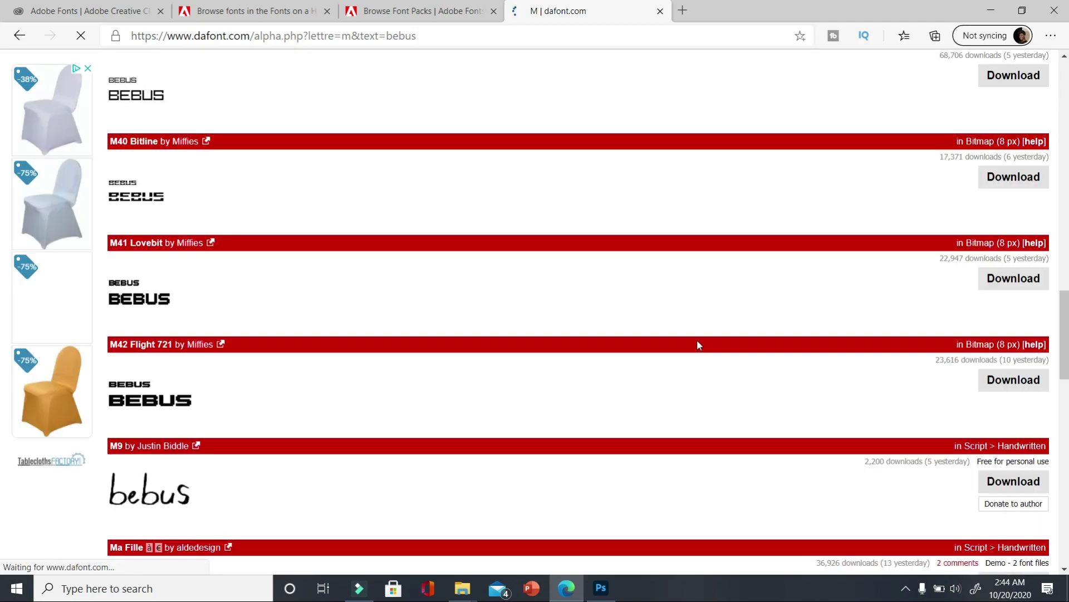
scroll(768, 339, "down", 4)
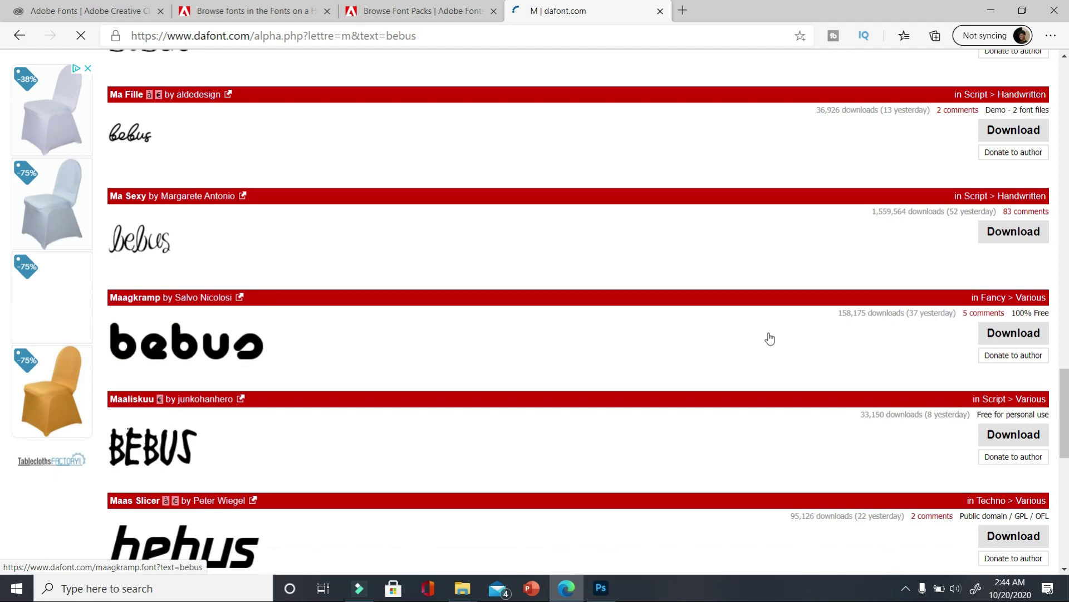
scroll(770, 338, "down", 3)
scroll(769, 337, "down", 4)
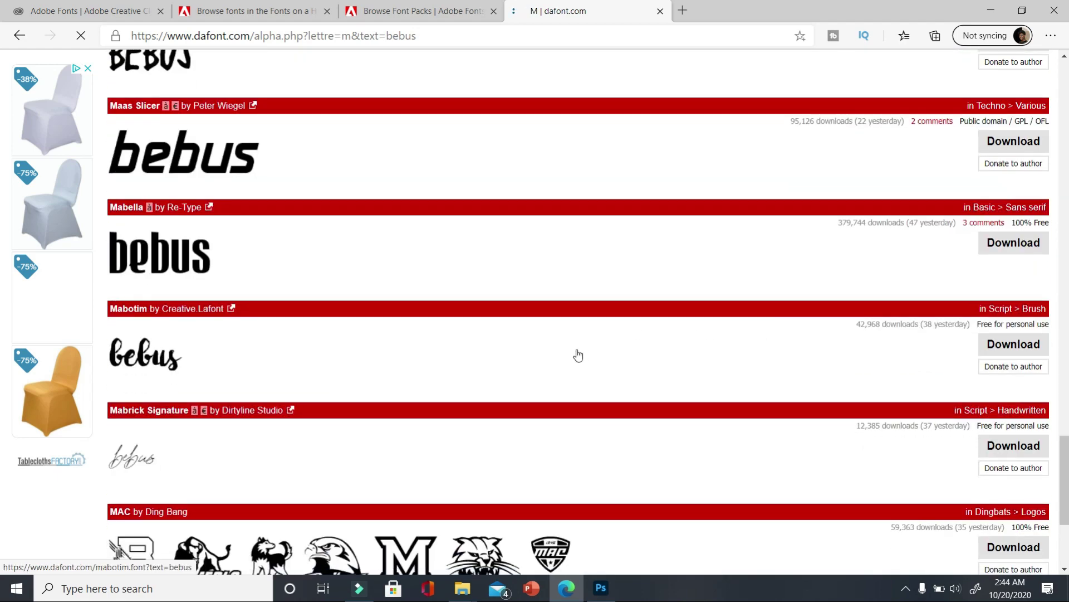
scroll(579, 355, "down", 2)
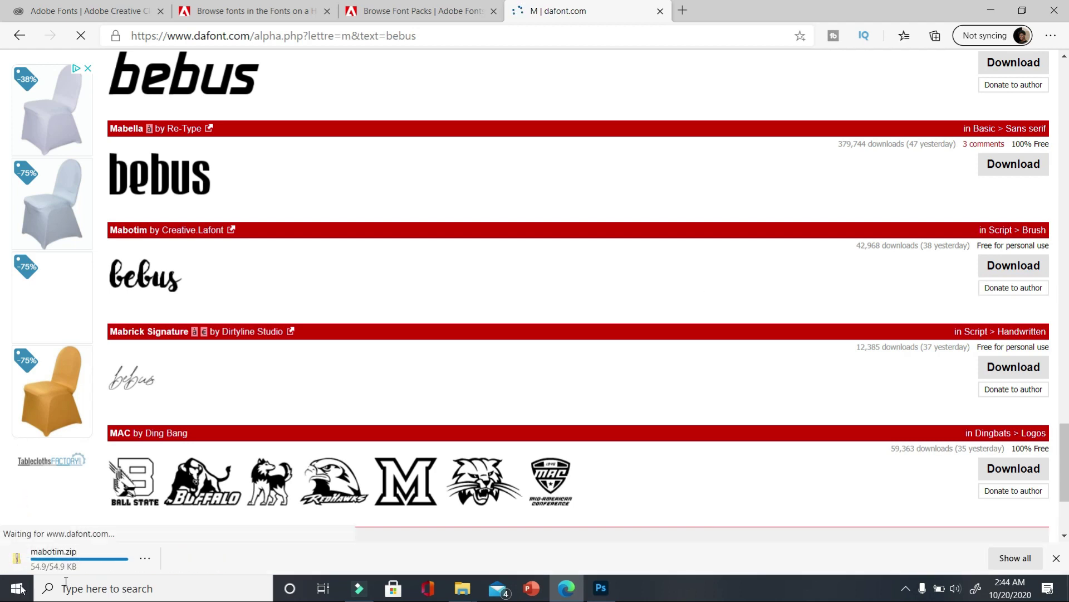
Install Mabotim Demo from mabotim.zip through Font Viewer, then return to Photoshop
left_click(102, 562)
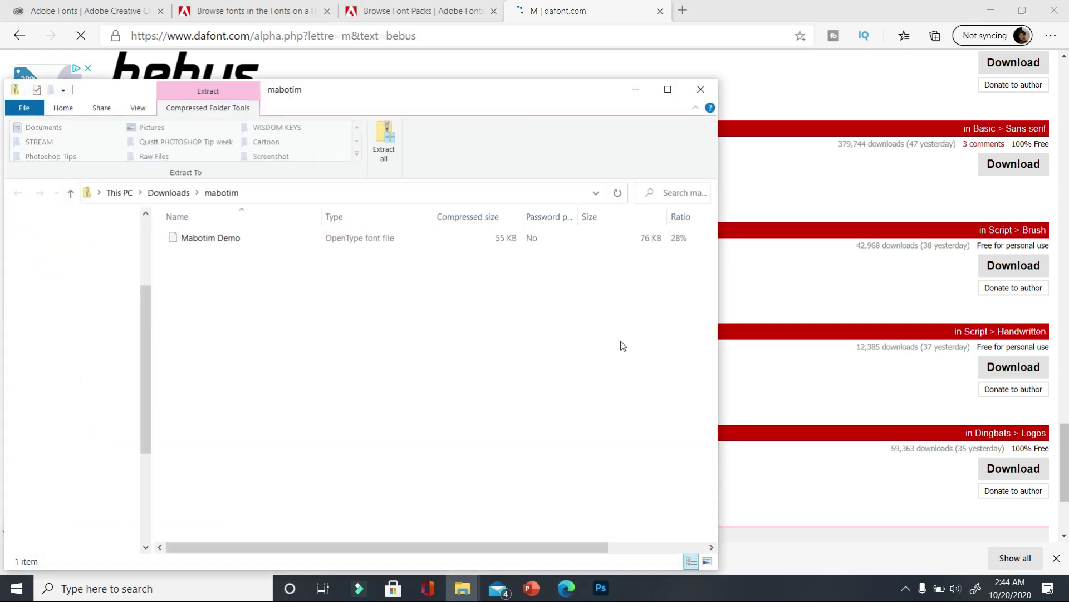
left_click(225, 241)
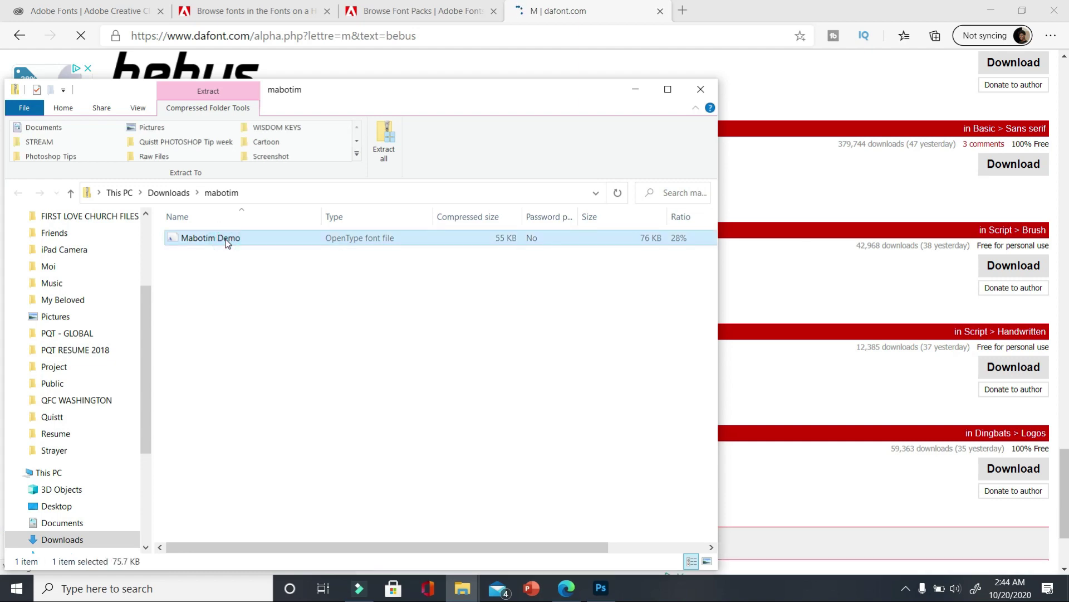
double_click(225, 239)
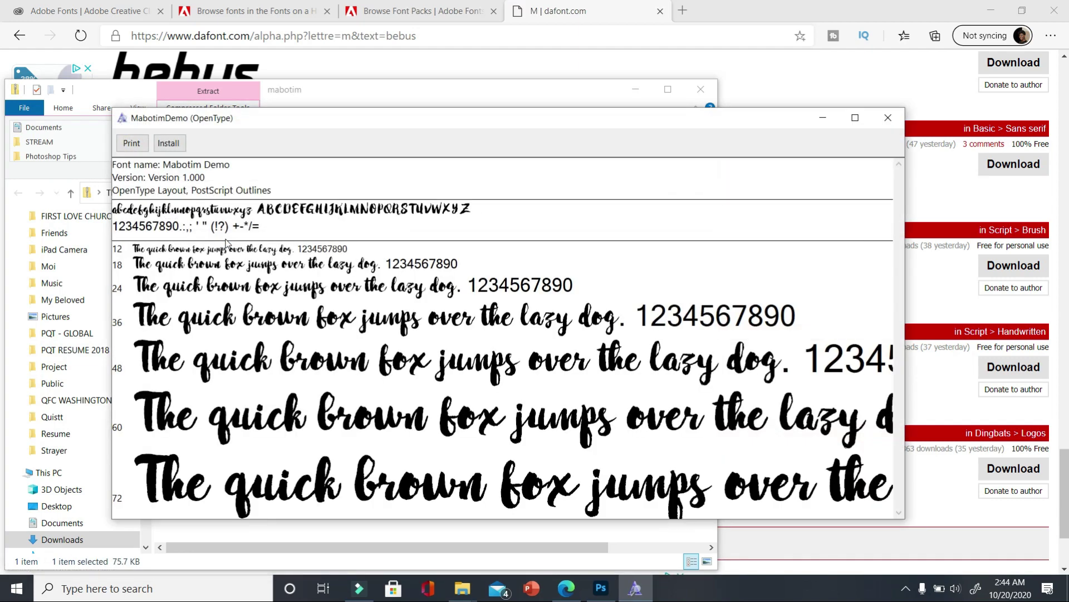
left_click(169, 144)
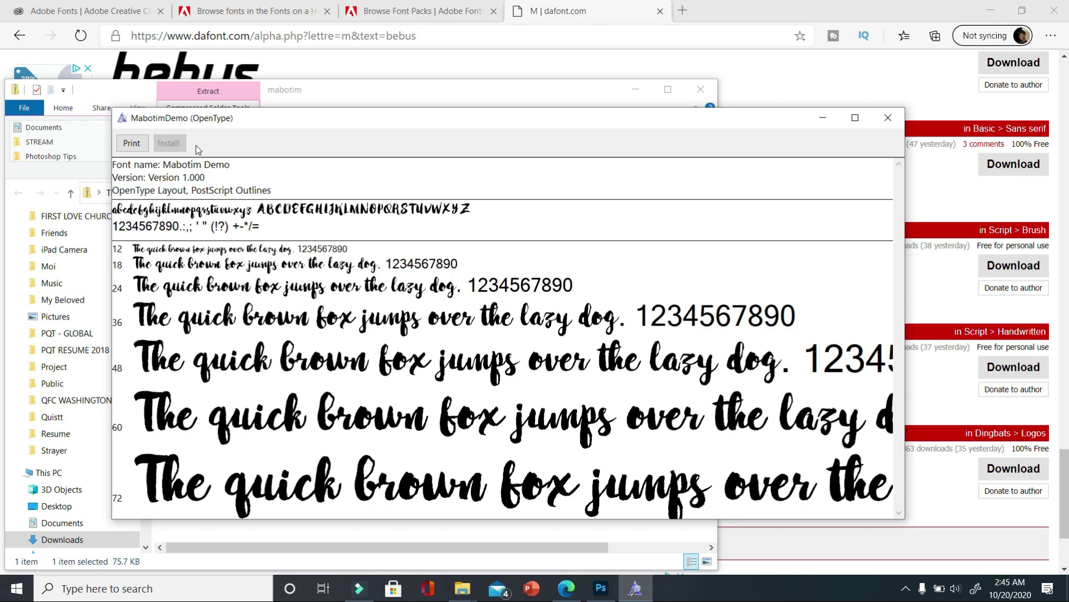
left_click(601, 588)
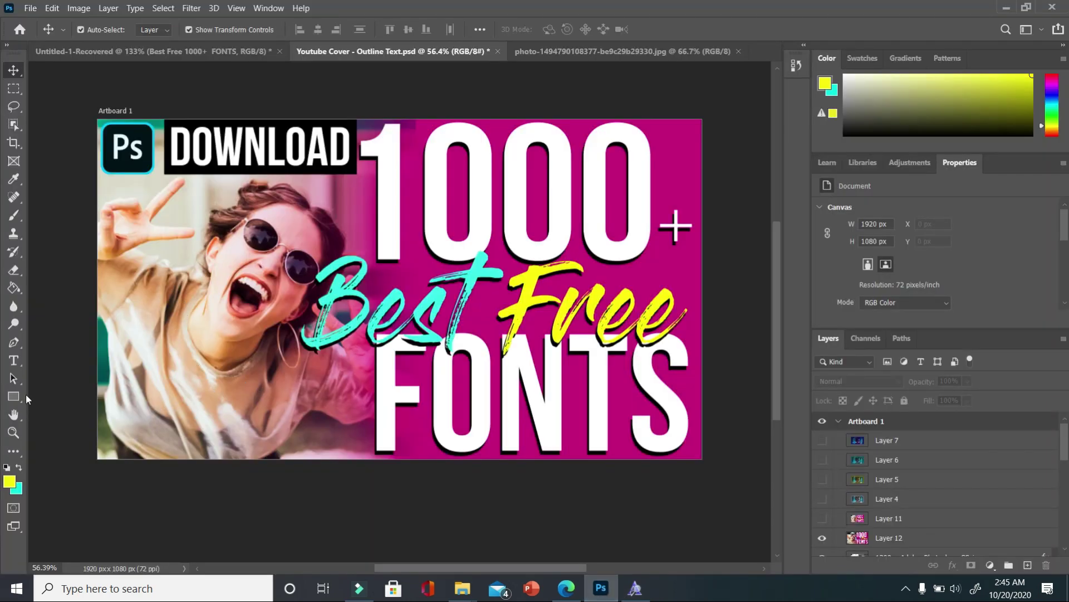
Select the Horizontal Type Tool with the Mabotim Demo font
left_click(13, 360)
key("shift+t")
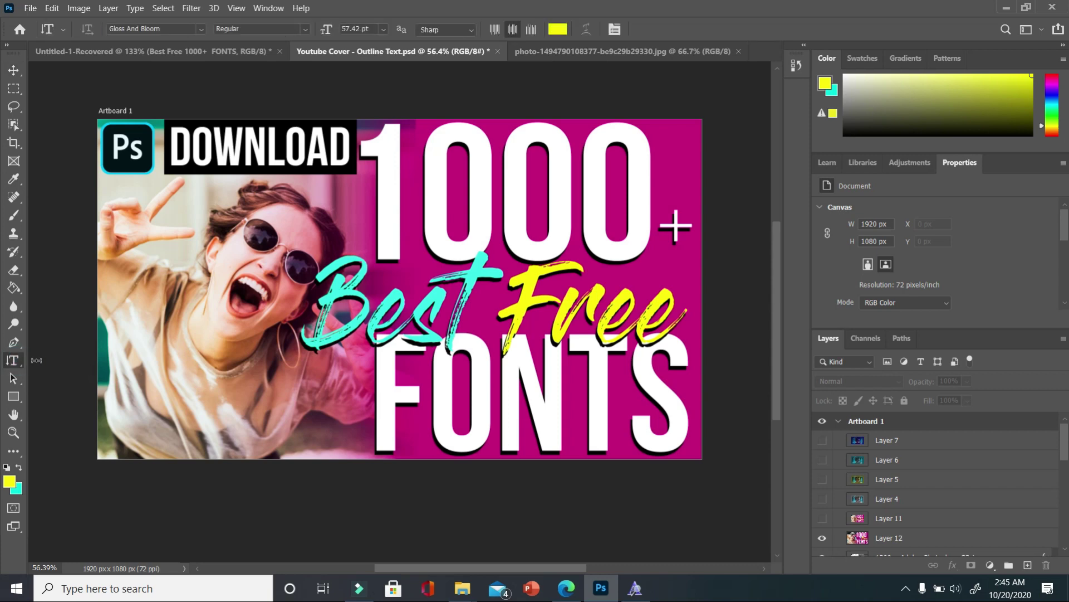
right_click(17, 365)
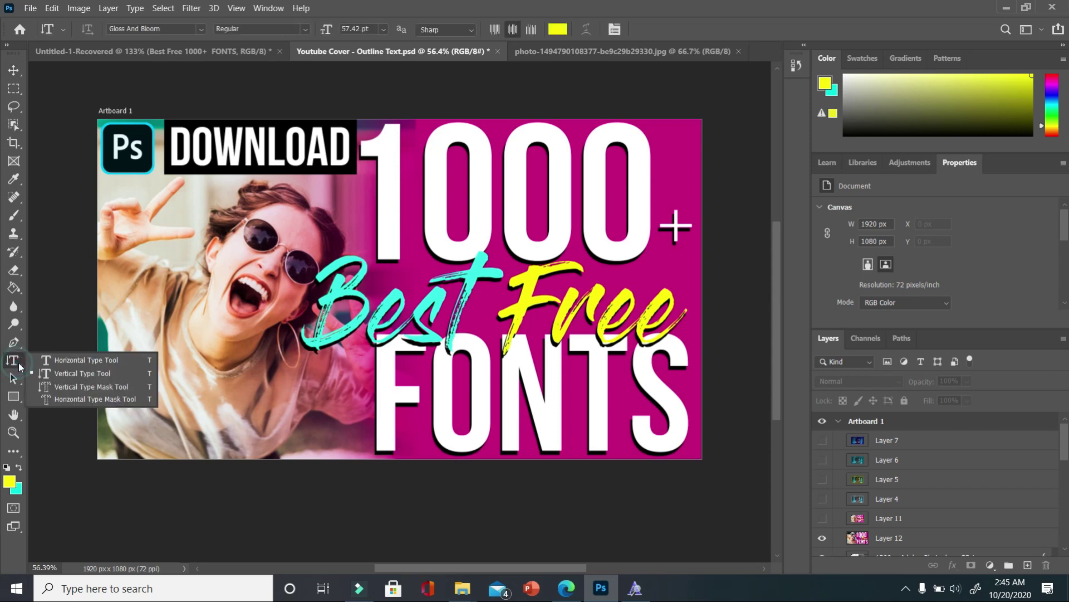
left_click(94, 360)
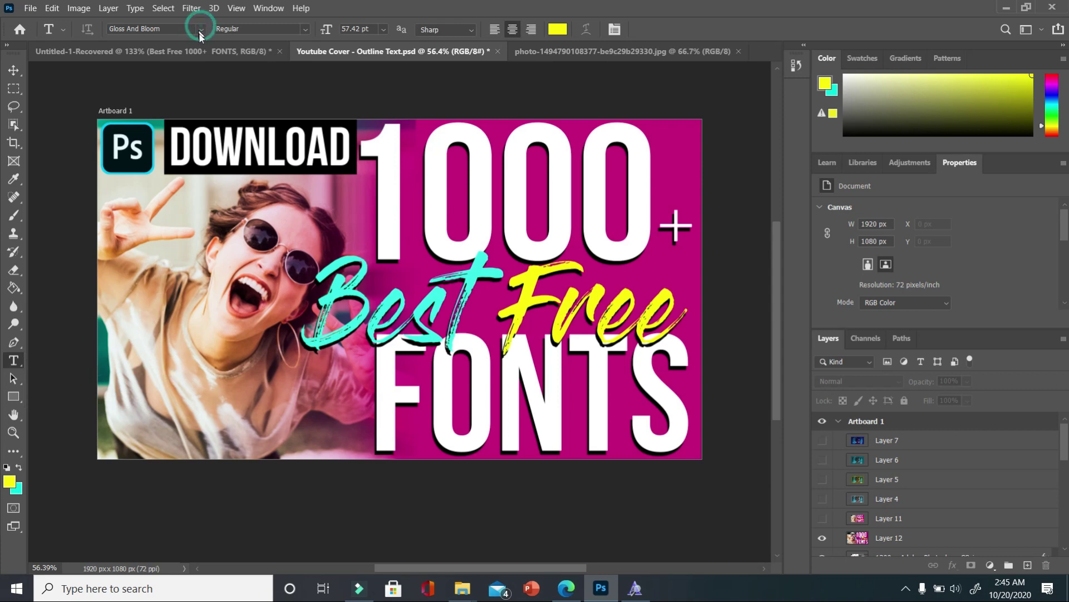
left_click(200, 28)
scroll(186, 112, "down", 10)
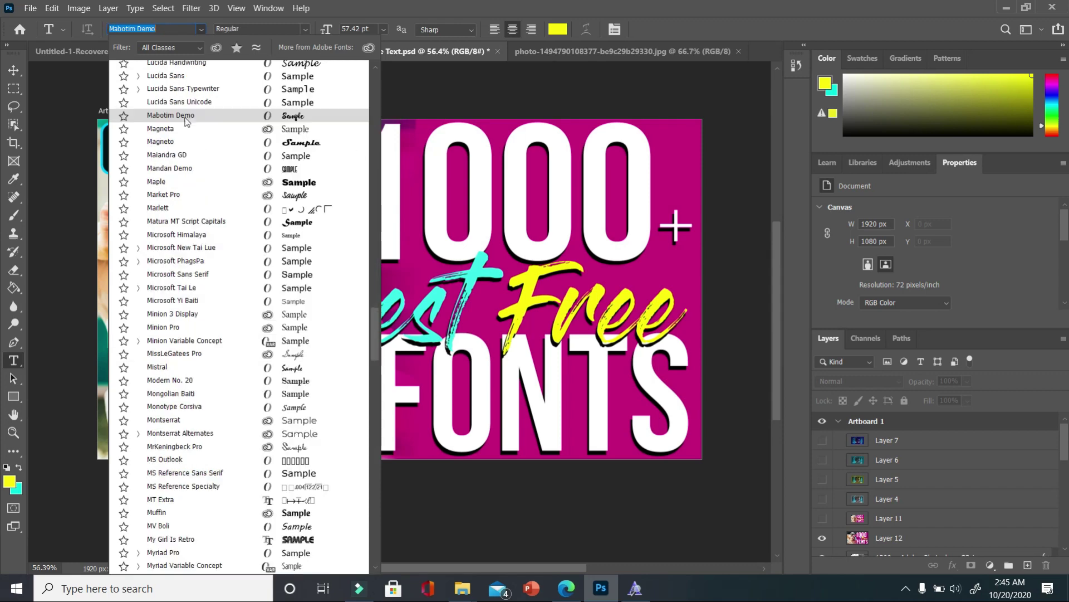
left_click(186, 112)
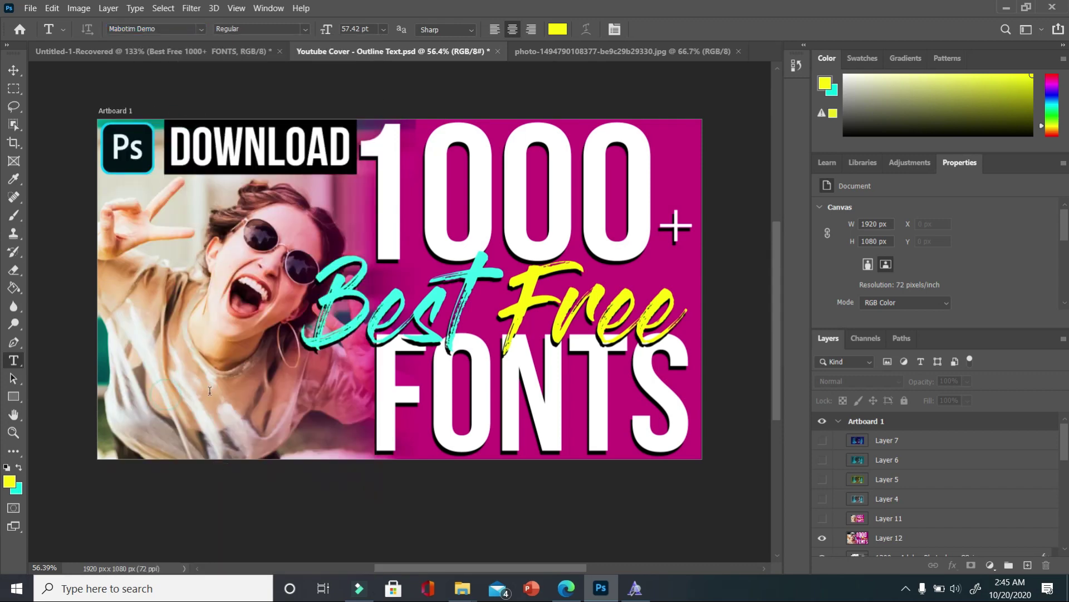
Type 'Happy' on the thumbnail's left side and scale it up about four times
left_click(167, 392)
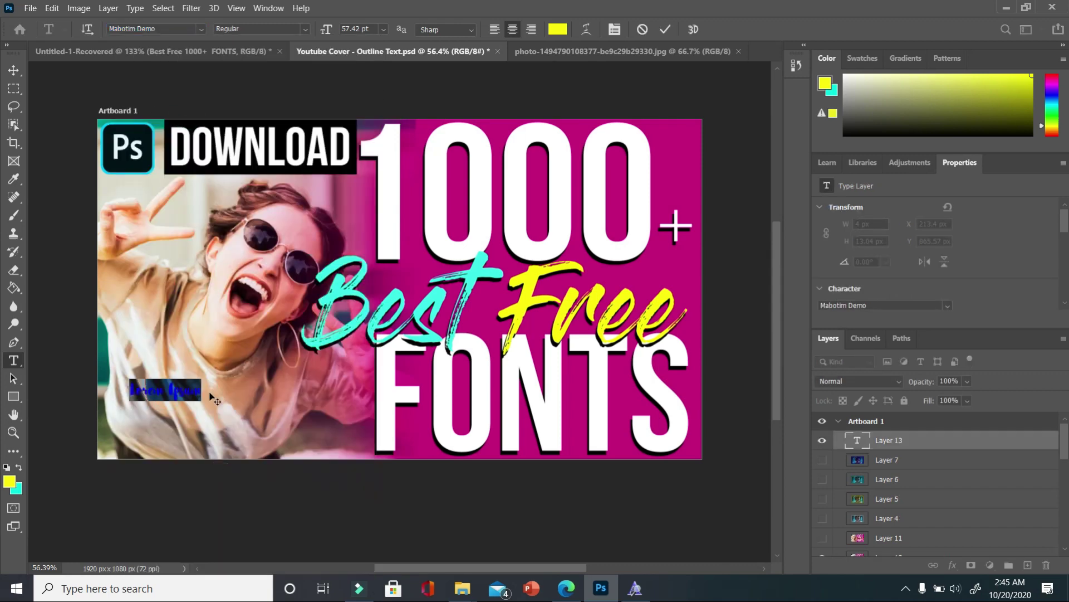
type("Ha")
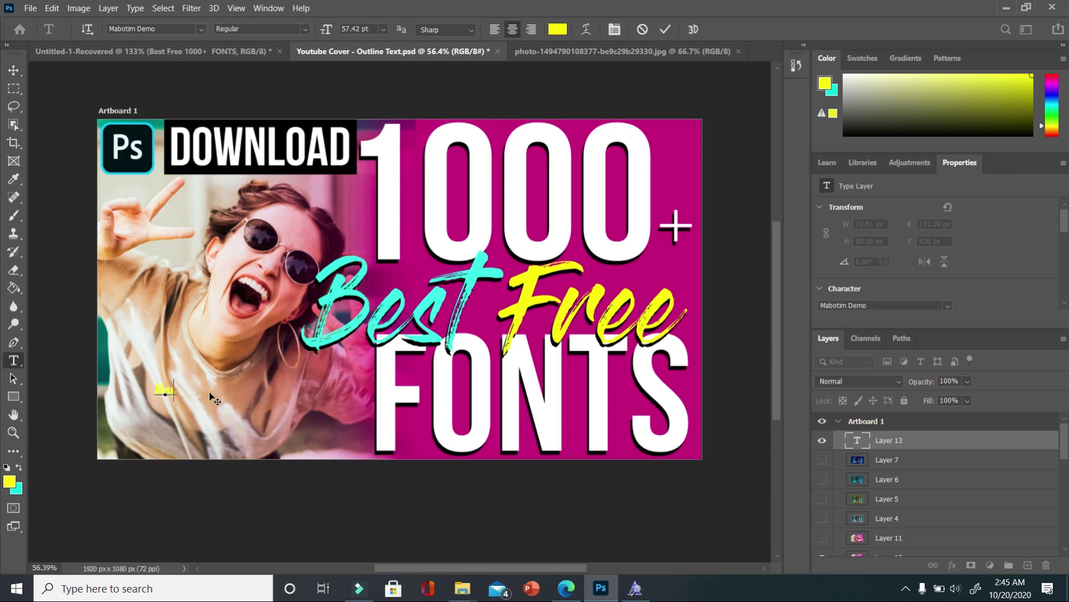
type("ppy")
left_click(13, 71)
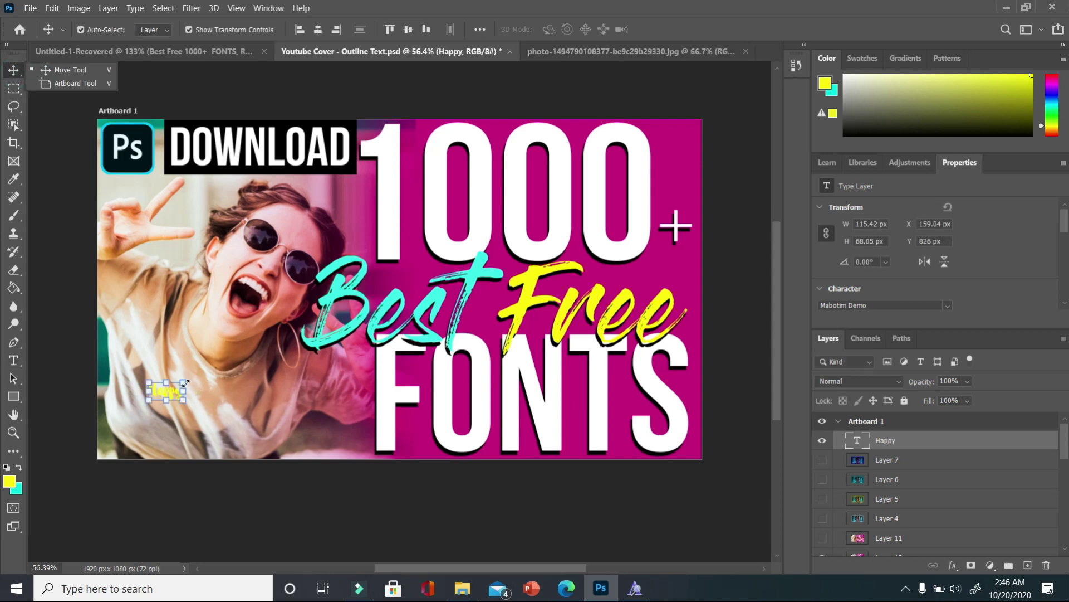
left_click_drag(184, 383, 290, 315)
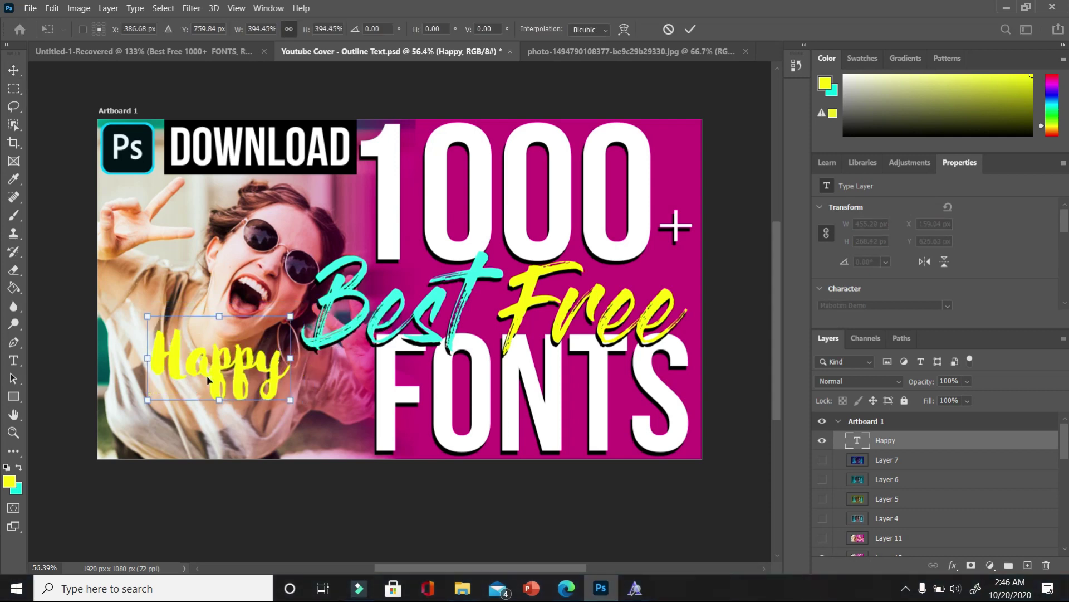
key("Return")
left_click(303, 410)
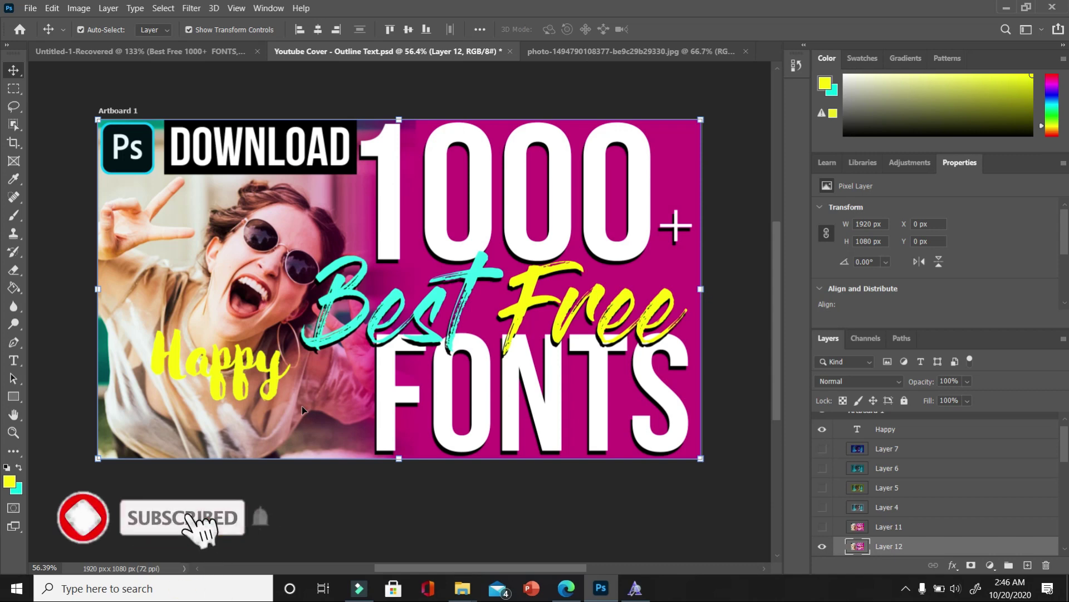
Select the 'Happy' text layer on the thumbnail and delete it
left_click(170, 368)
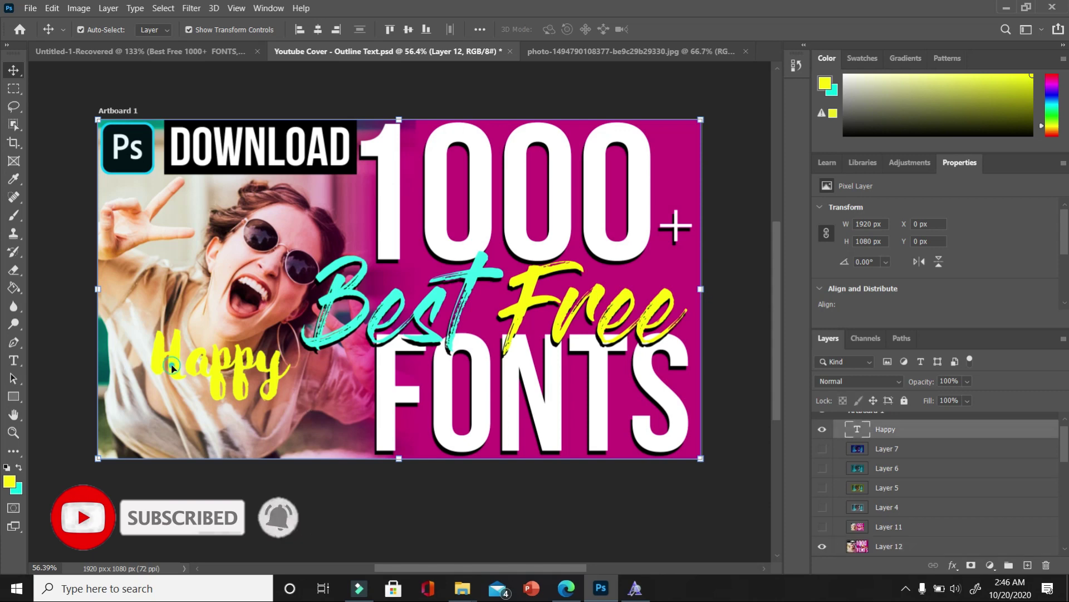
key("Delete")
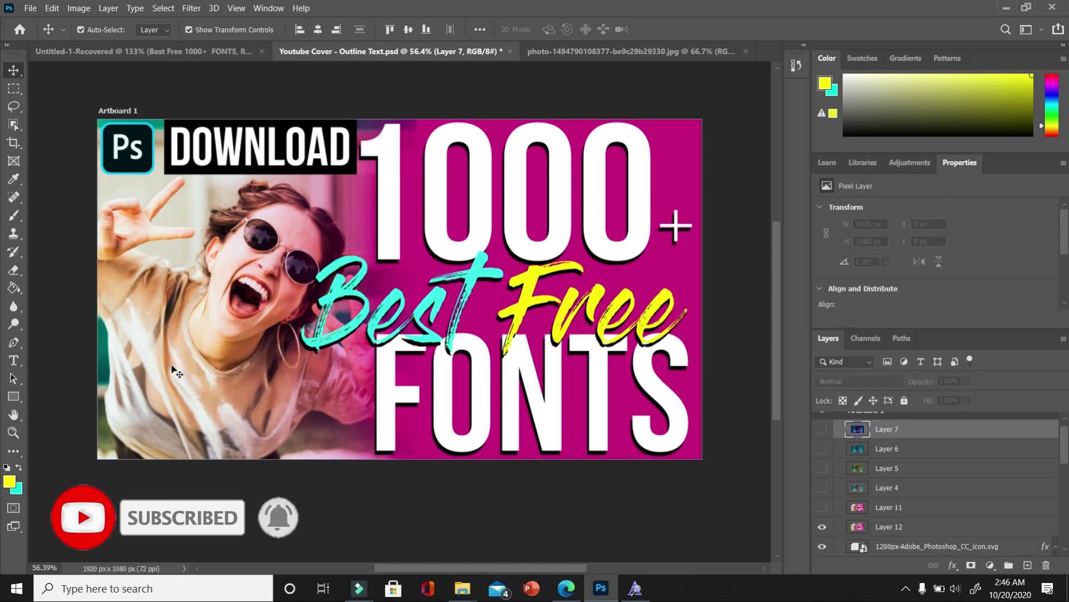